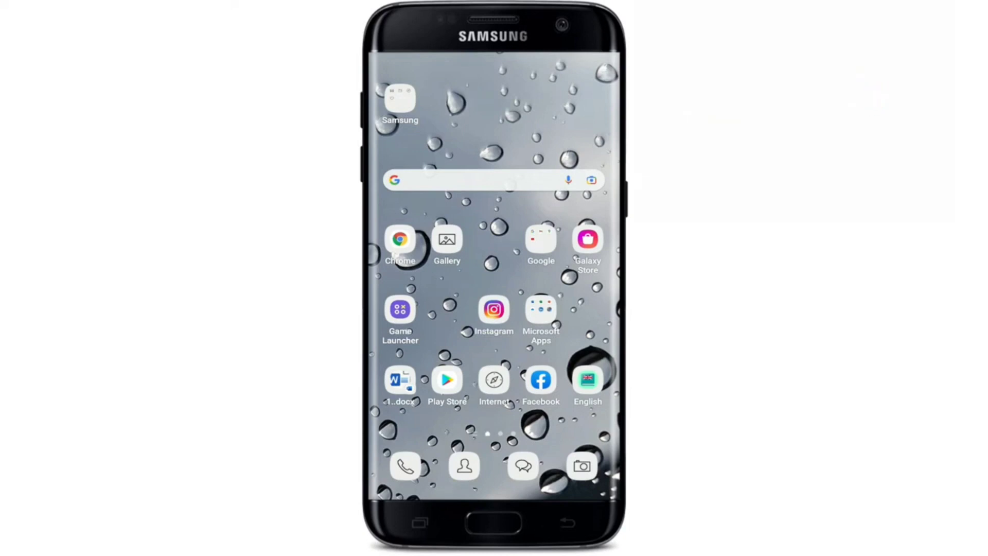
# Search the Play Store for 'paxful' and open the Paxful Bitcoin & Crypto Wallet listing.
pyautogui.click(448, 380)
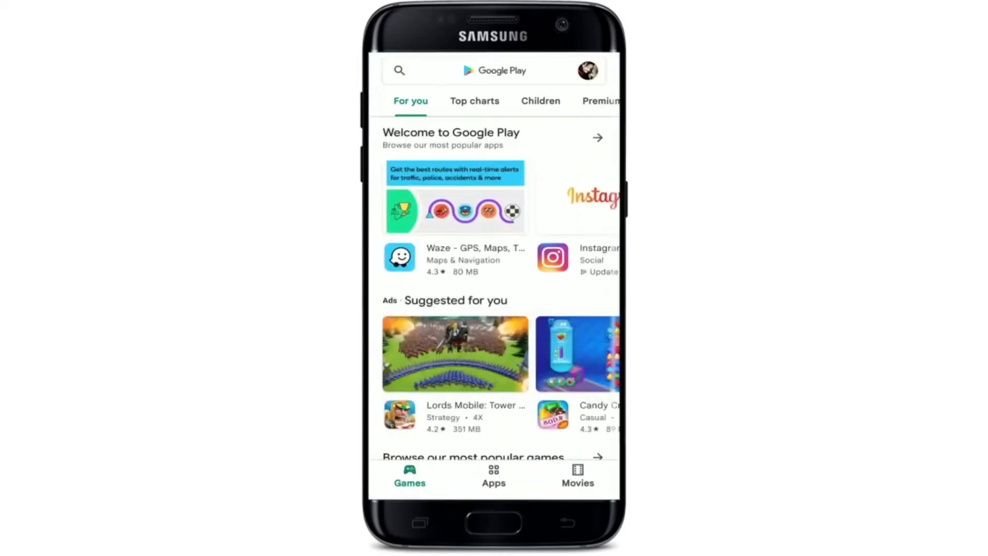
pyautogui.click(494, 70)
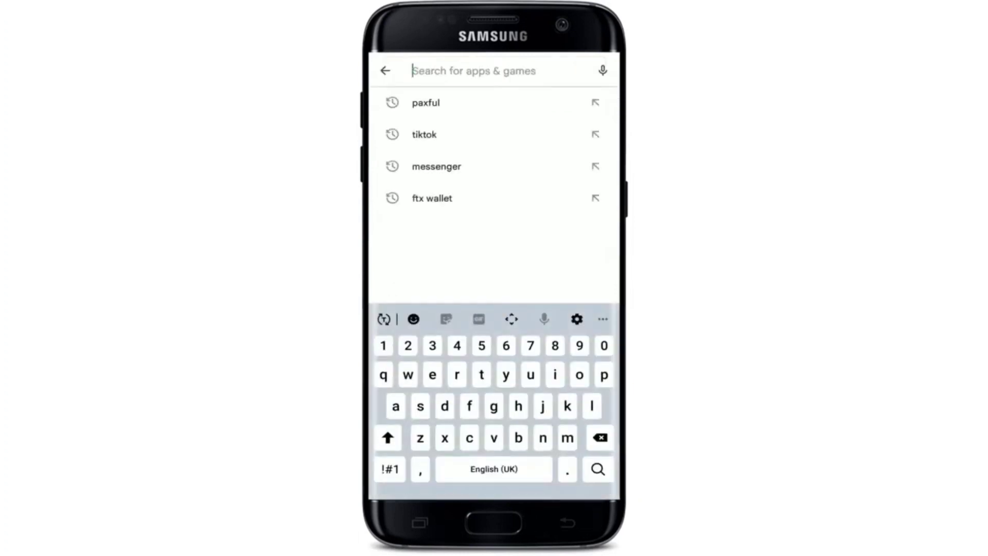
pyautogui.click(595, 103)
pyautogui.press('Return')
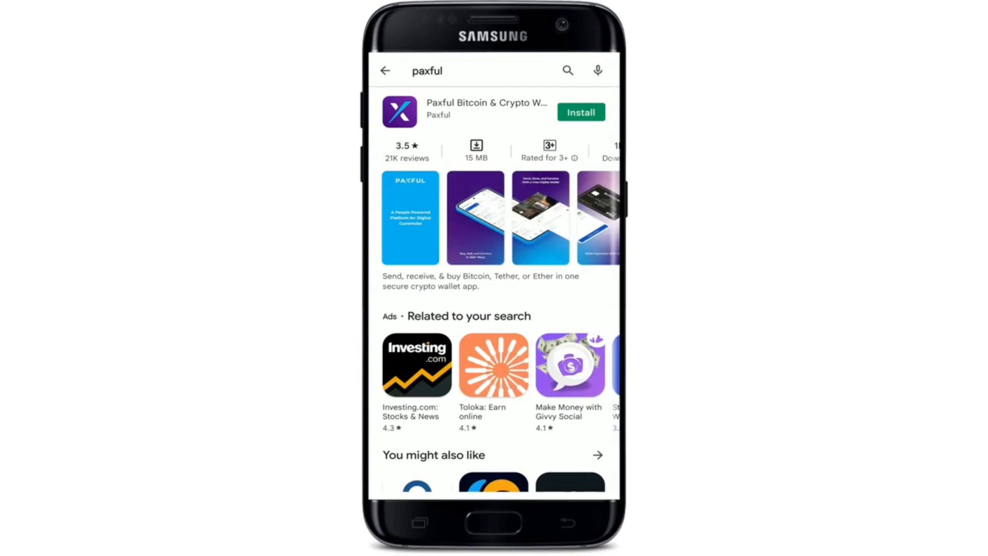
pyautogui.click(487, 108)
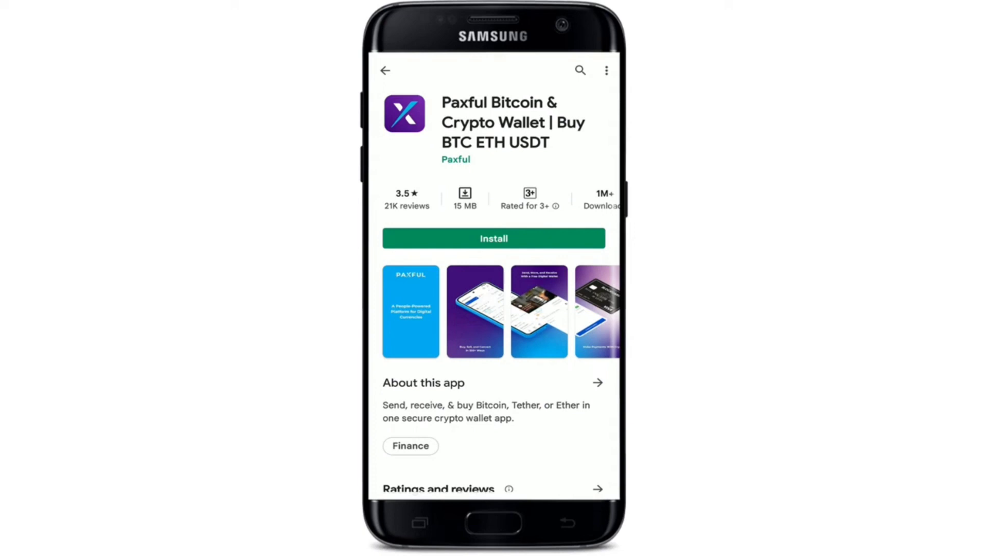
# Install the Paxful Bitcoin & Crypto Wallet app and launch it after the download.
pyautogui.click(494, 238)
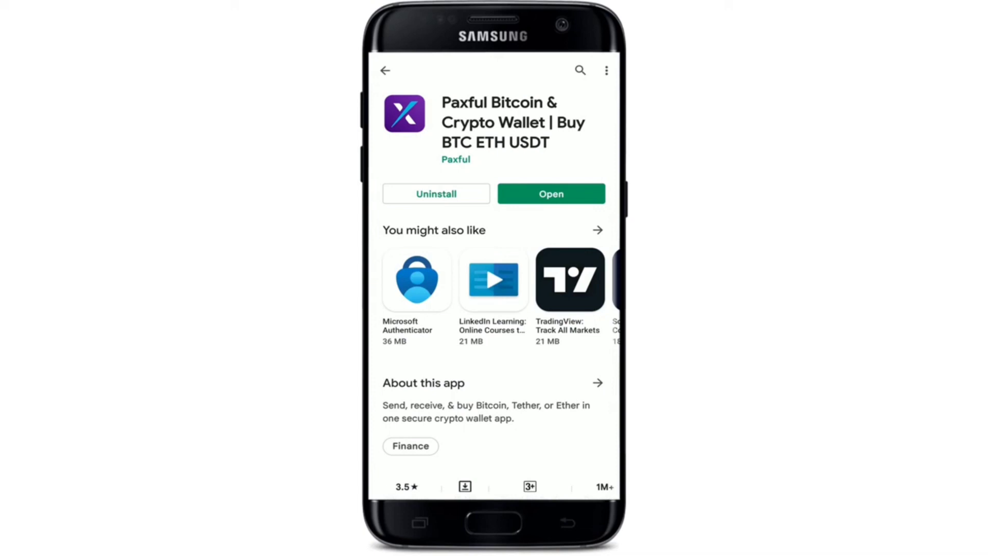
pyautogui.click(551, 194)
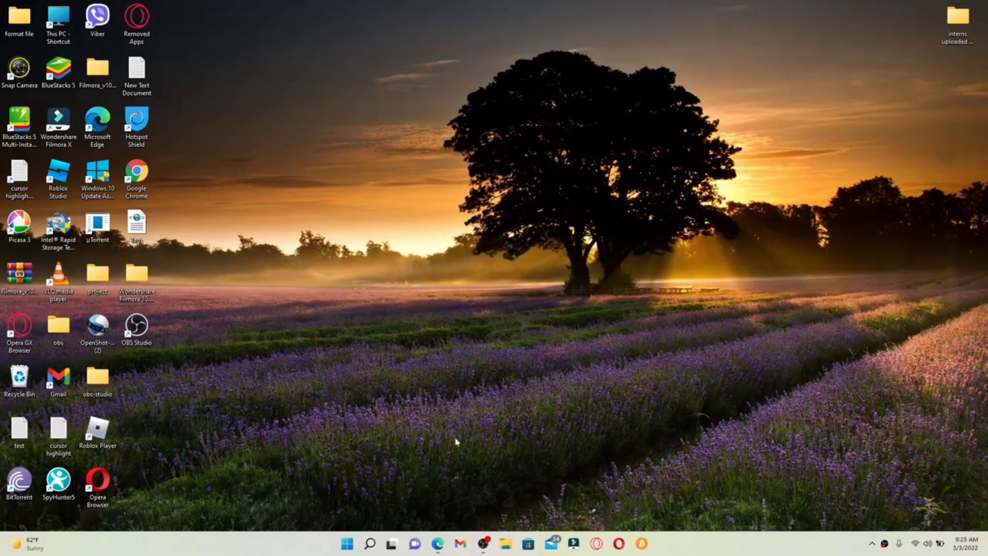
pyautogui.click(438, 543)
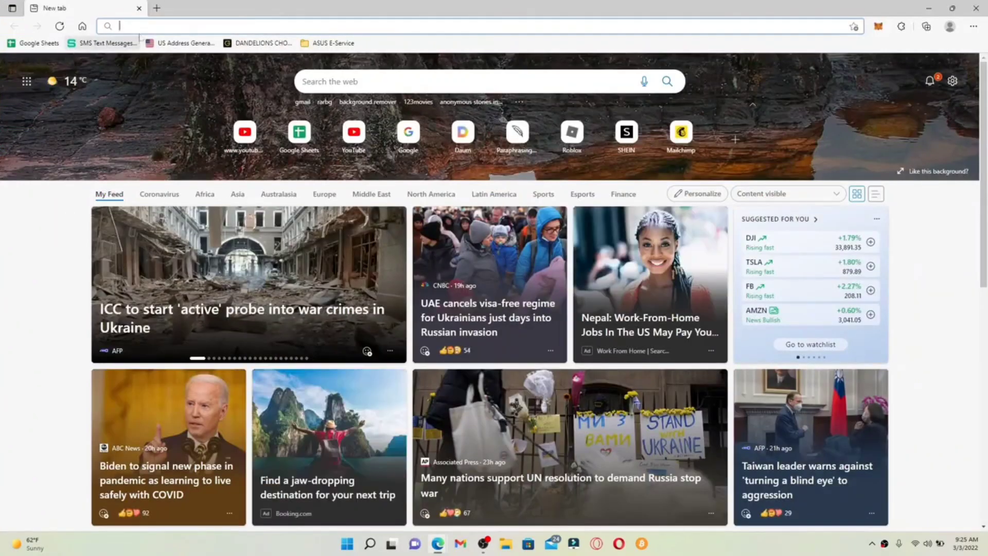
pyautogui.write('www')
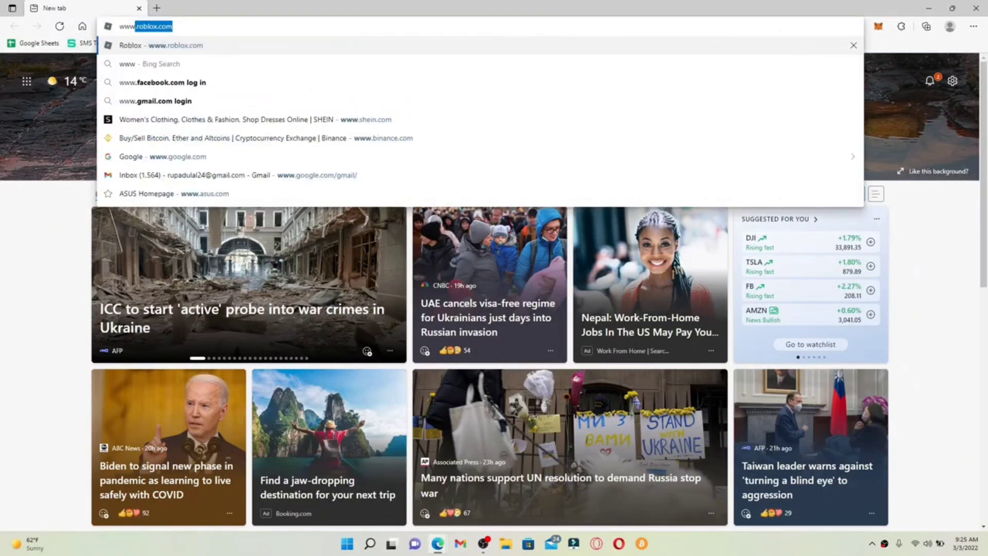
pyautogui.write('.paxful.com')
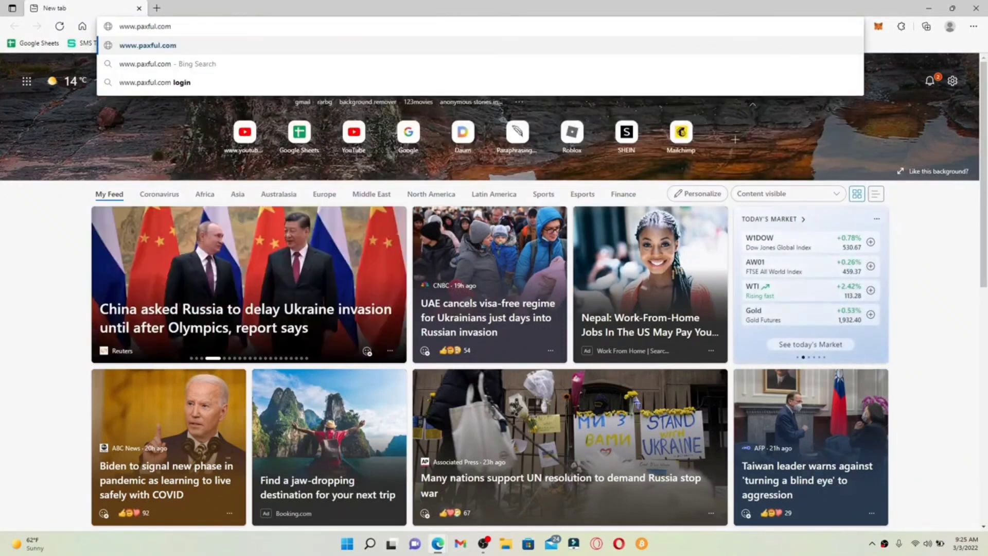
pyautogui.press('Return')
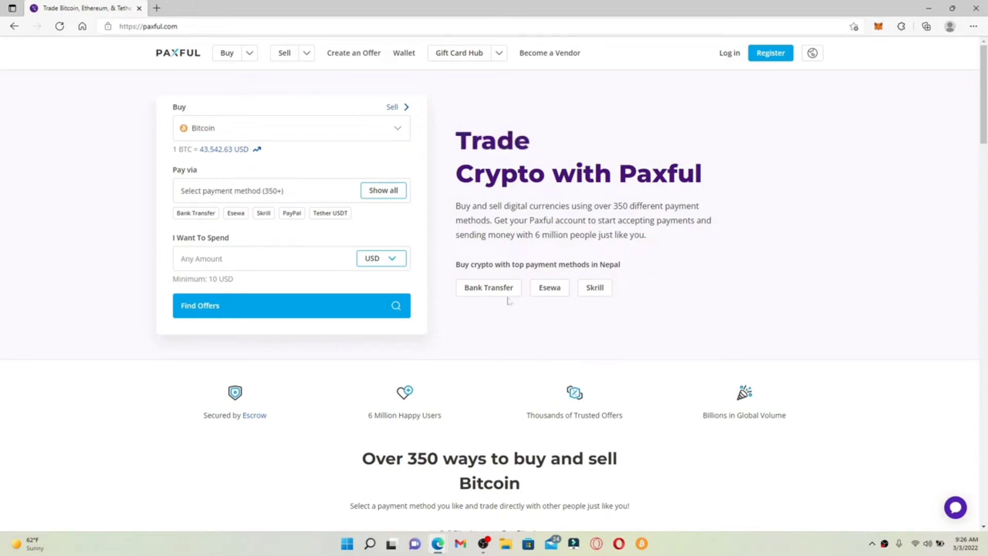
# Open Paxful's registration form and choose Email sign-up, after checking the +977 phone option.
pyautogui.click(772, 57)
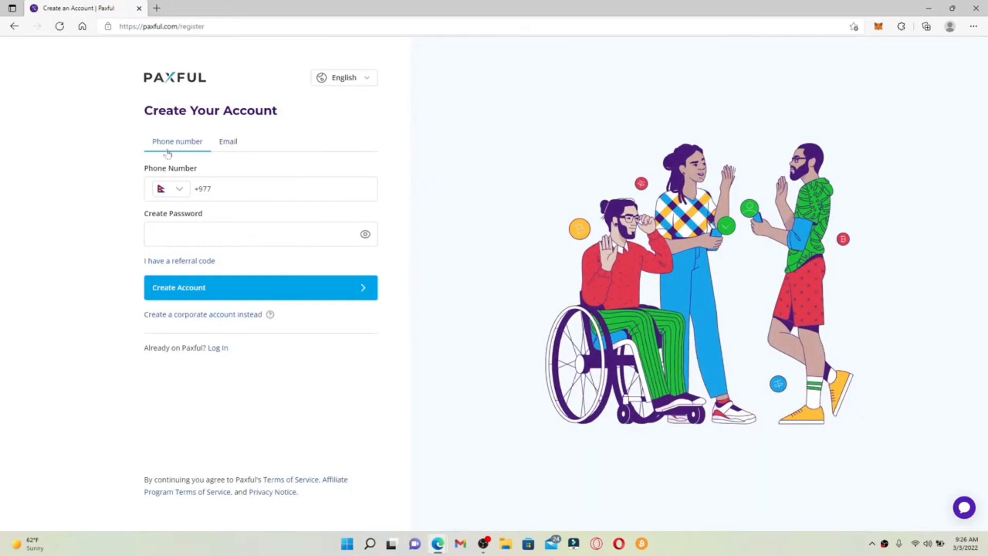
pyautogui.click(229, 147)
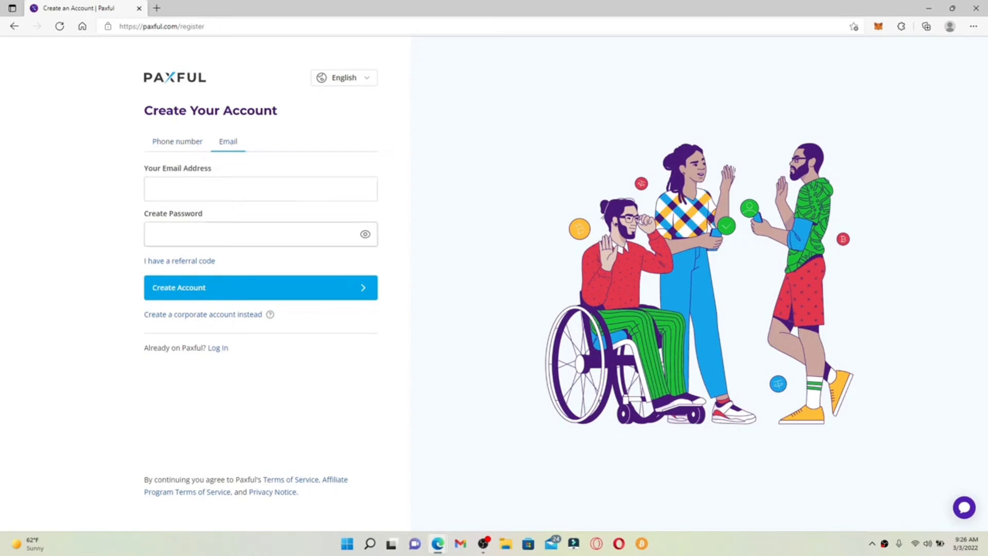
pyautogui.click(185, 149)
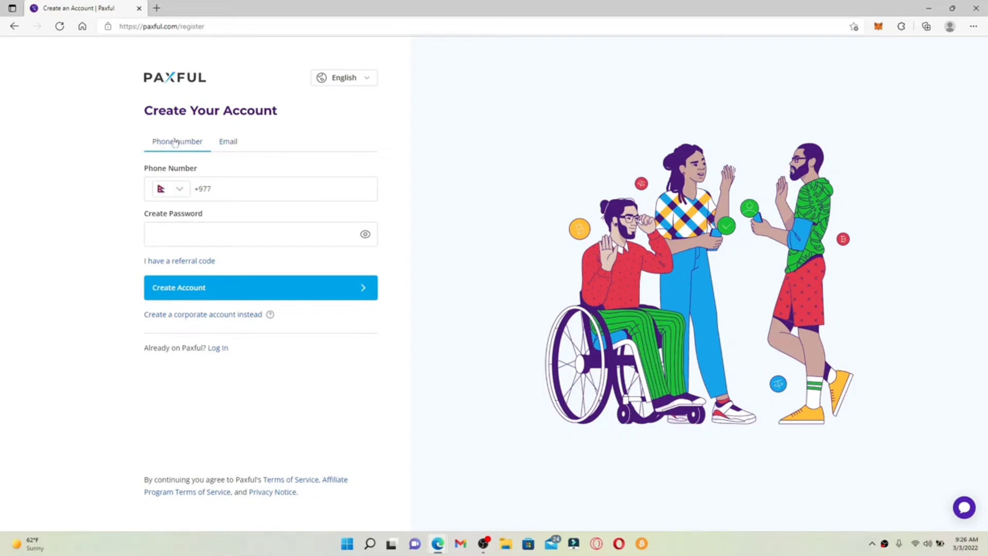
pyautogui.click(183, 190)
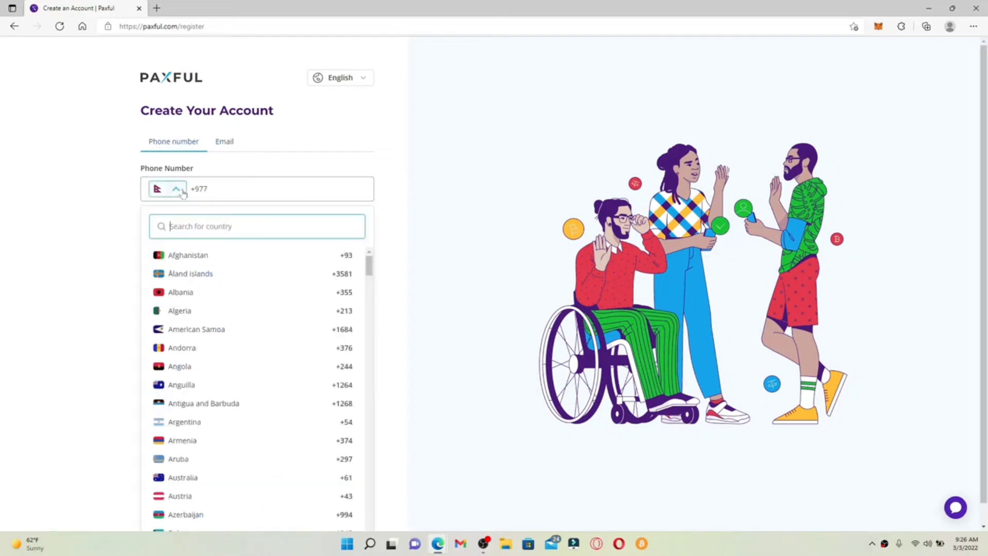
pyautogui.click(183, 191)
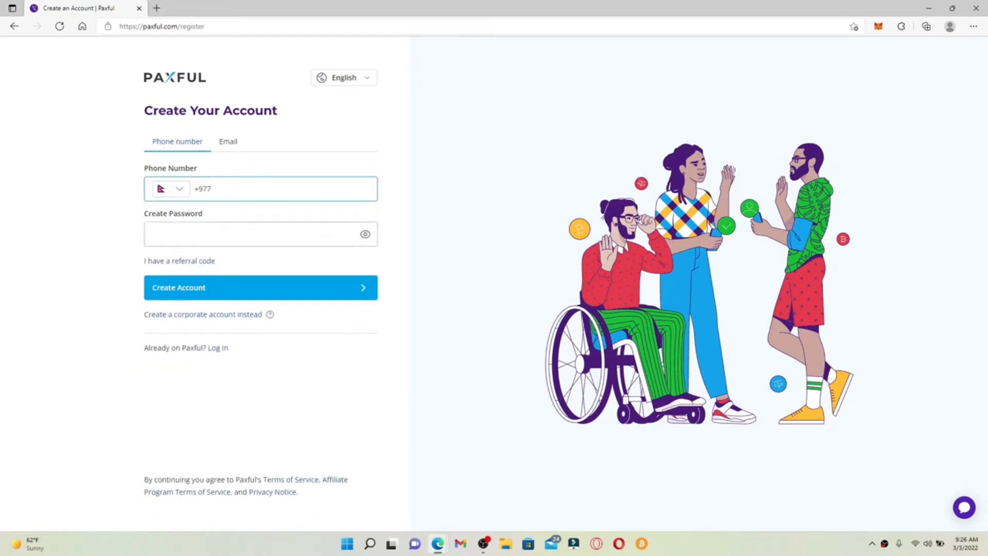
pyautogui.click(232, 144)
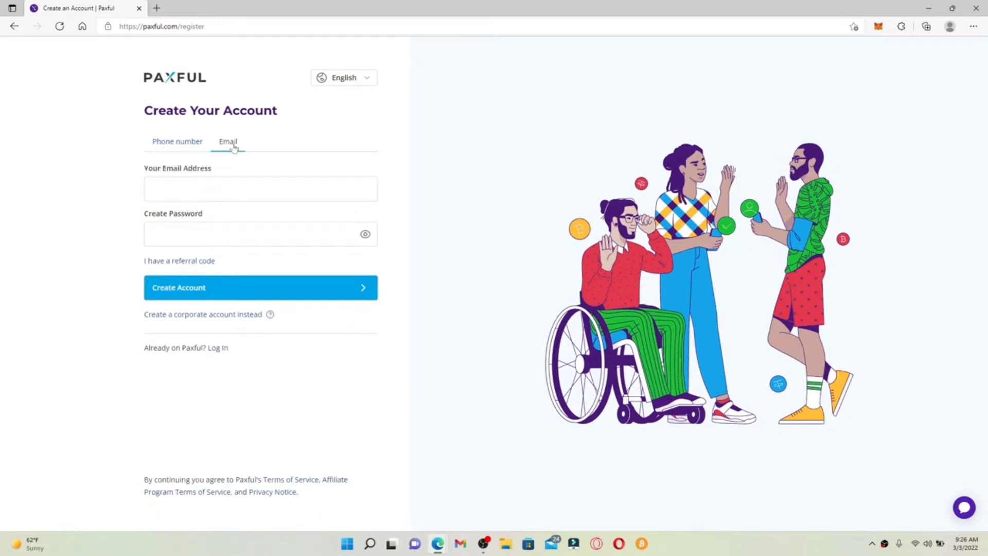
pyautogui.click(206, 188)
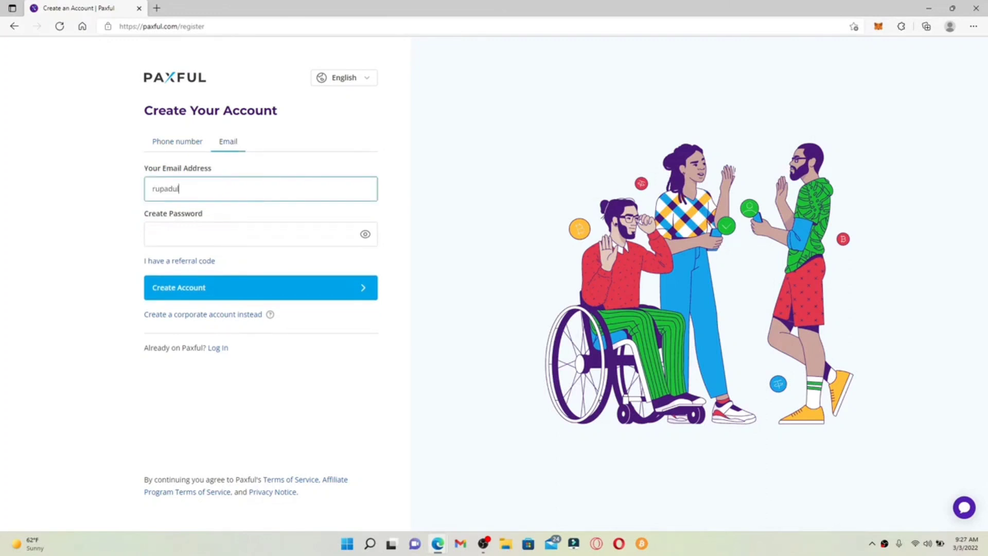
# Enter the account e-mail and a strong password, submit, and solve the captcha slider.
pyautogui.press('Tab')
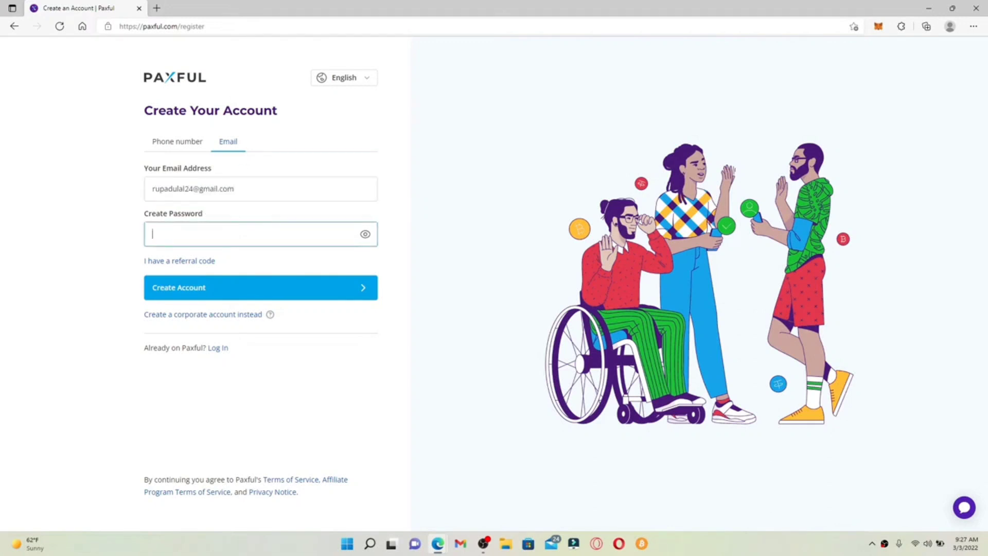
pyautogui.write('***')
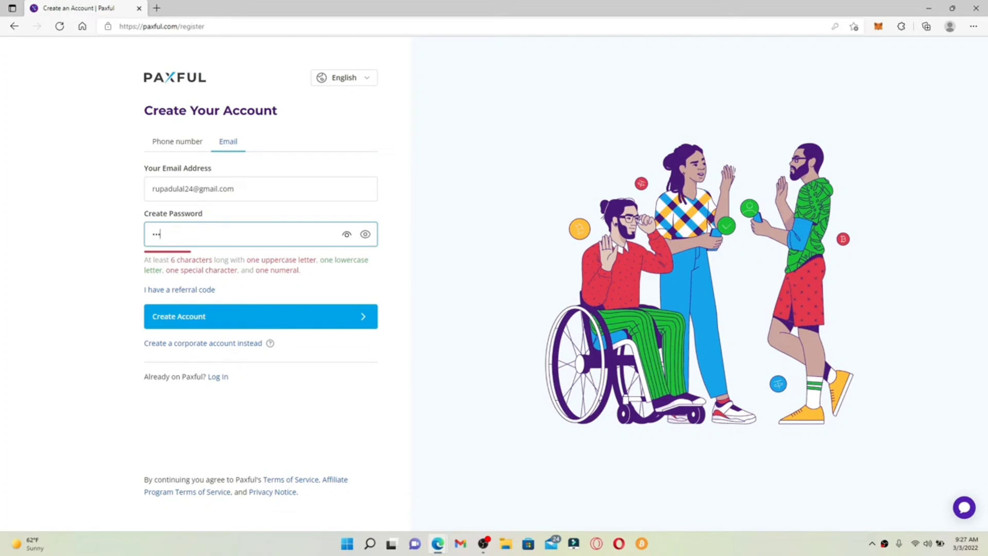
pyautogui.hotkey('ctrl', 'v')
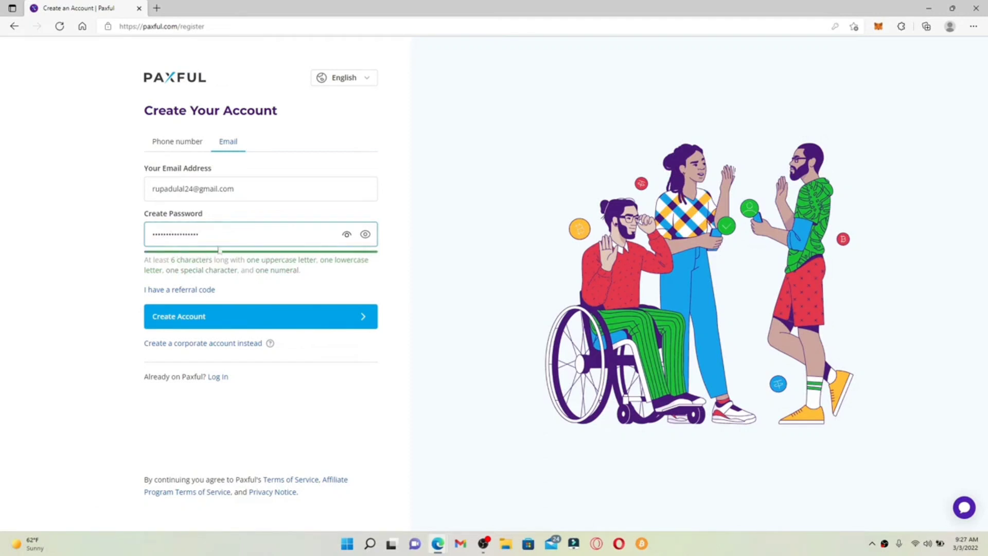
pyautogui.click(202, 315)
pyautogui.moveTo(441, 316); pyautogui.dragTo(509, 319)
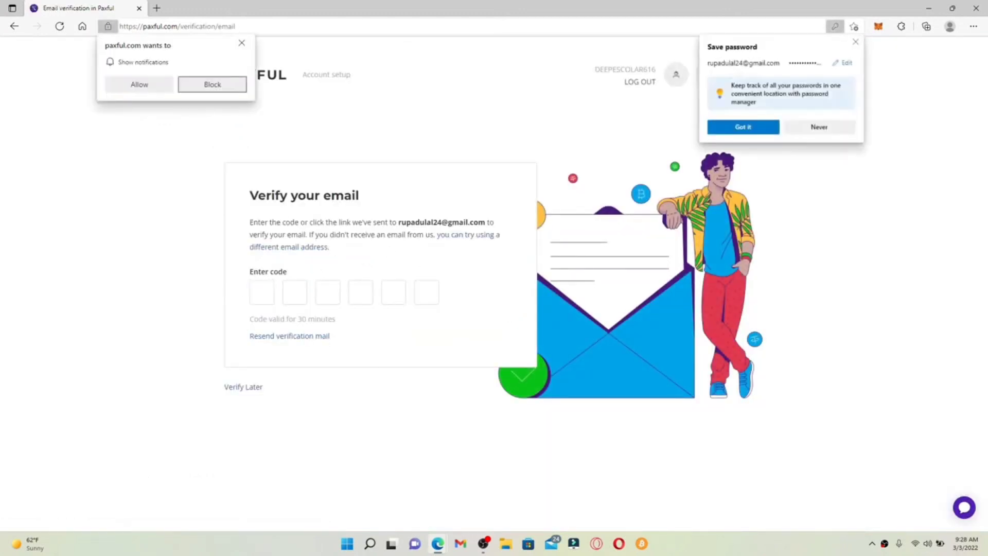
# Open Gmail in a new tab and open Paxful's verification email.
pyautogui.click(156, 8)
pyautogui.click(409, 134)
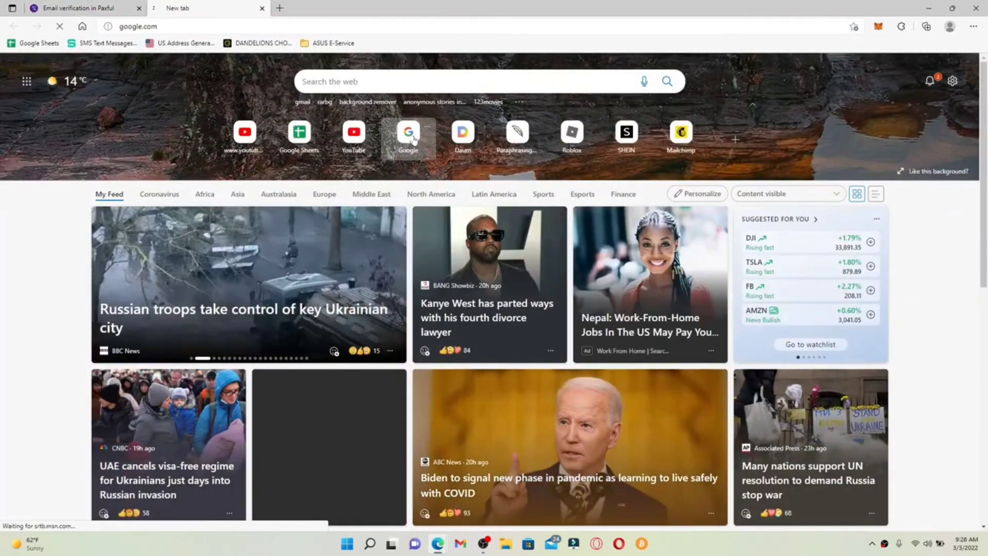
pyautogui.click(890, 52)
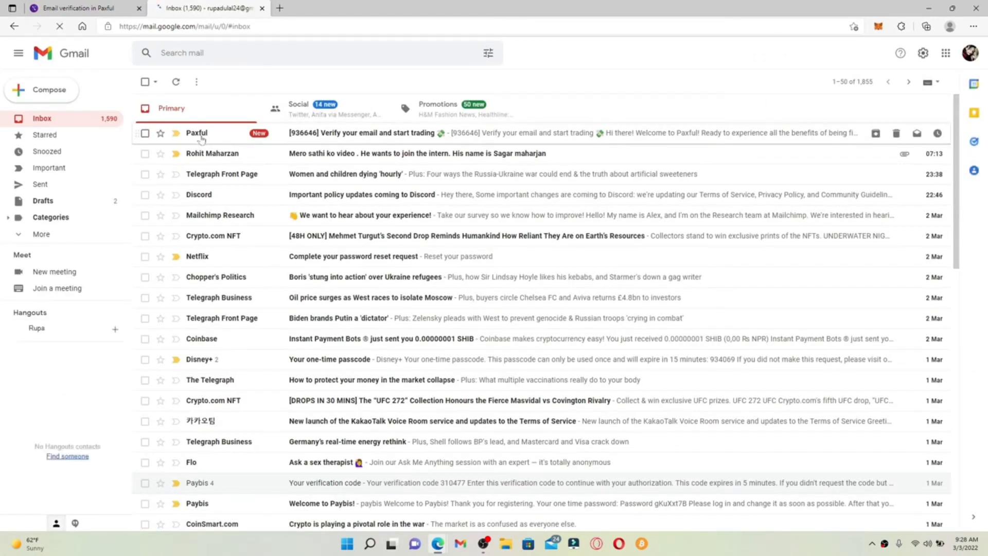
pyautogui.click(315, 134)
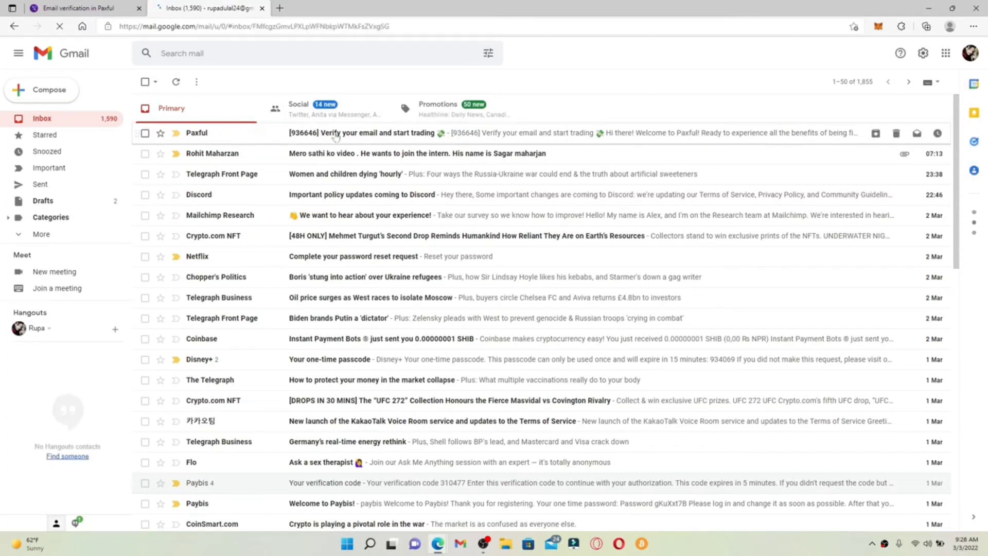
# Copy the six-digit code and paste it into Paxful's verification boxes.
pyautogui.moveTo(421, 362); pyautogui.dragTo(558, 363)
pyautogui.hotkey('ctrl', 'c')
pyautogui.hotkey('ctrl', 'shift', 'Tab')
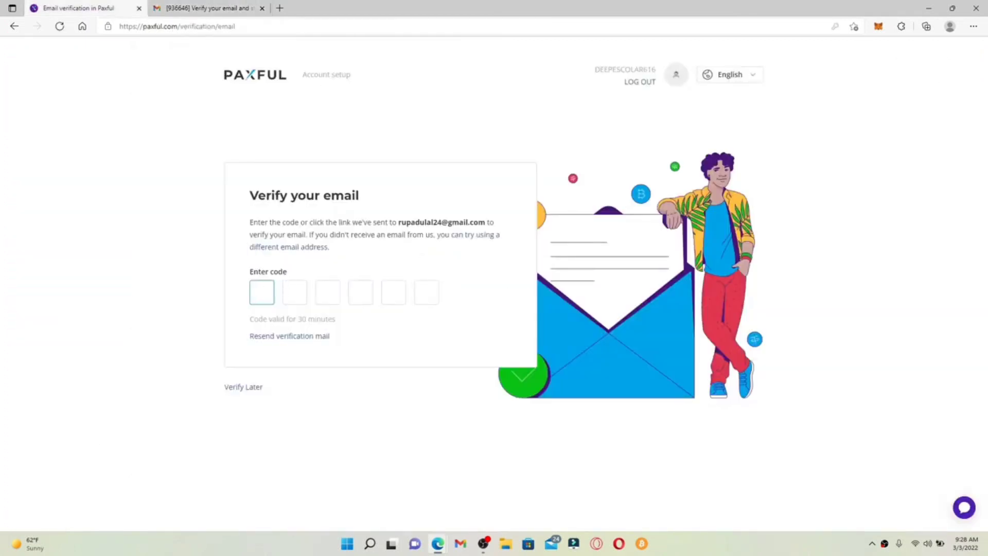
pyautogui.hotkey('ctrl', 'v')
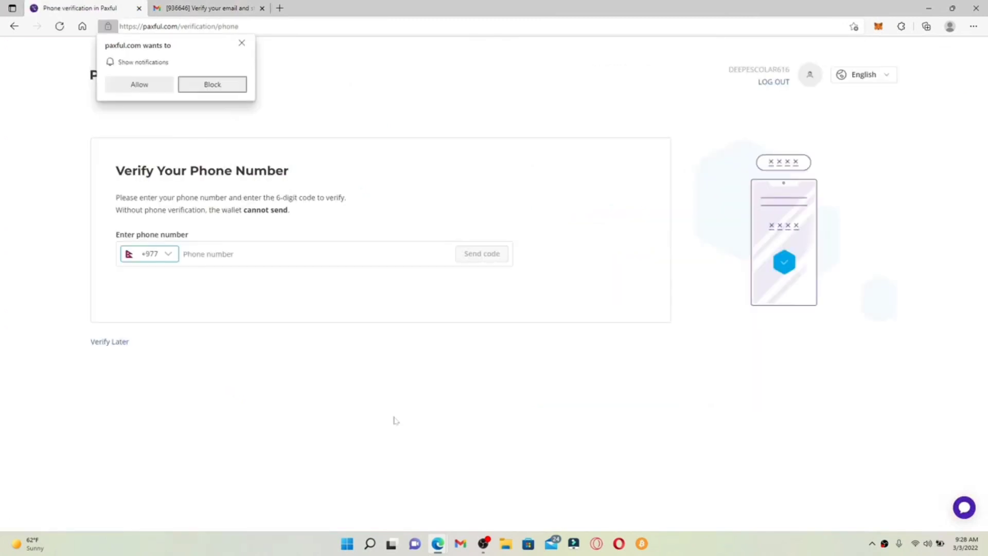
# Enter the phone number under the +977 country code and request a verification code.
pyautogui.click(241, 43)
pyautogui.click(168, 254)
pyautogui.click(168, 256)
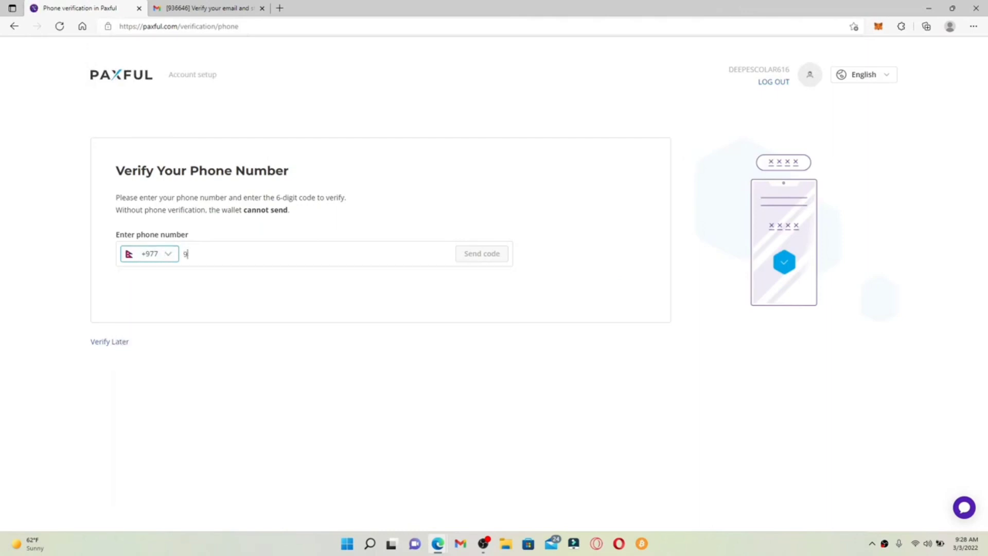
pyautogui.click(489, 254)
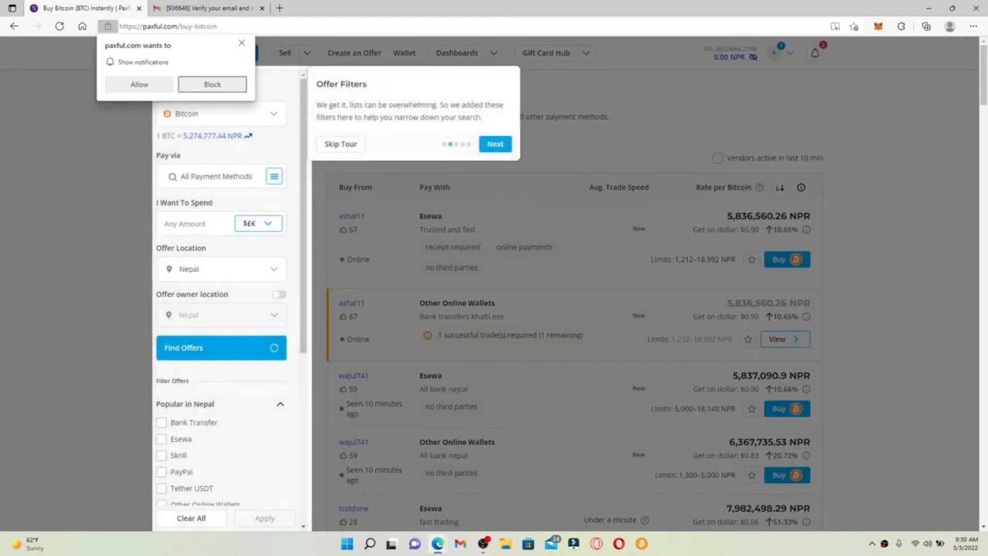
# Dismiss the prompt and filter tour, then scroll through the Buy Bitcoin offers including worldwide ones.
pyautogui.click(242, 44)
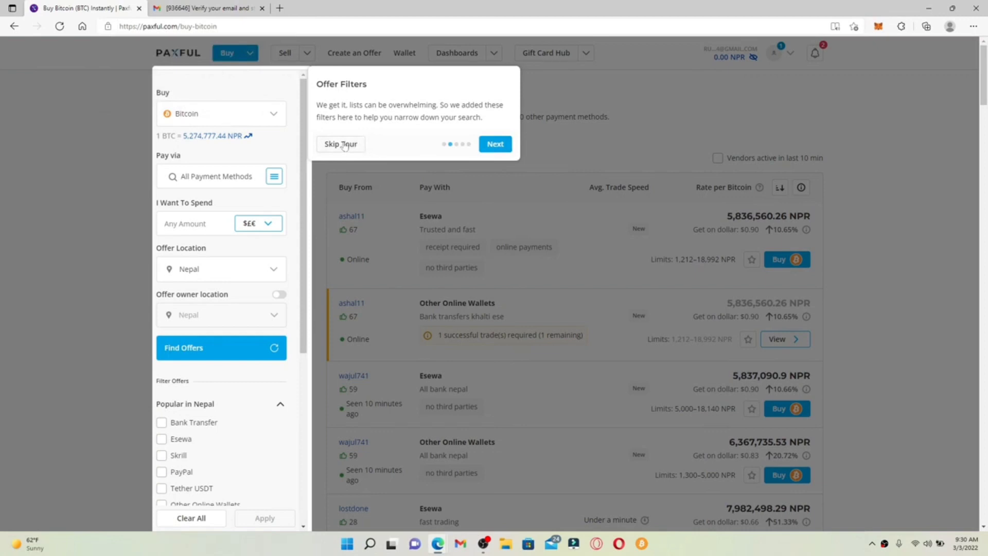
pyautogui.click(495, 144)
pyautogui.click(655, 407)
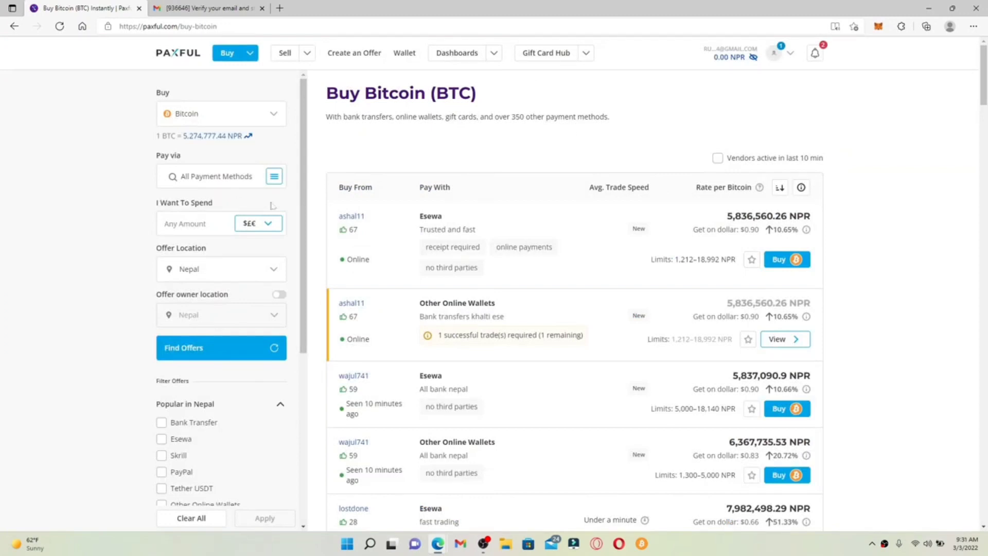
pyautogui.scroll(-8, 545, 167)
pyautogui.scroll(-20, 490, 305)
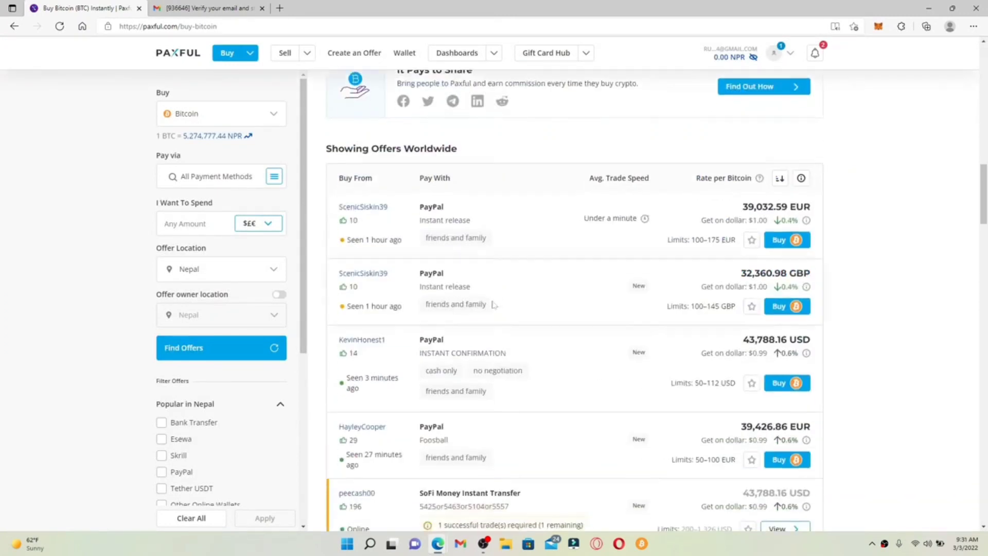
pyautogui.scroll(10, 493, 305)
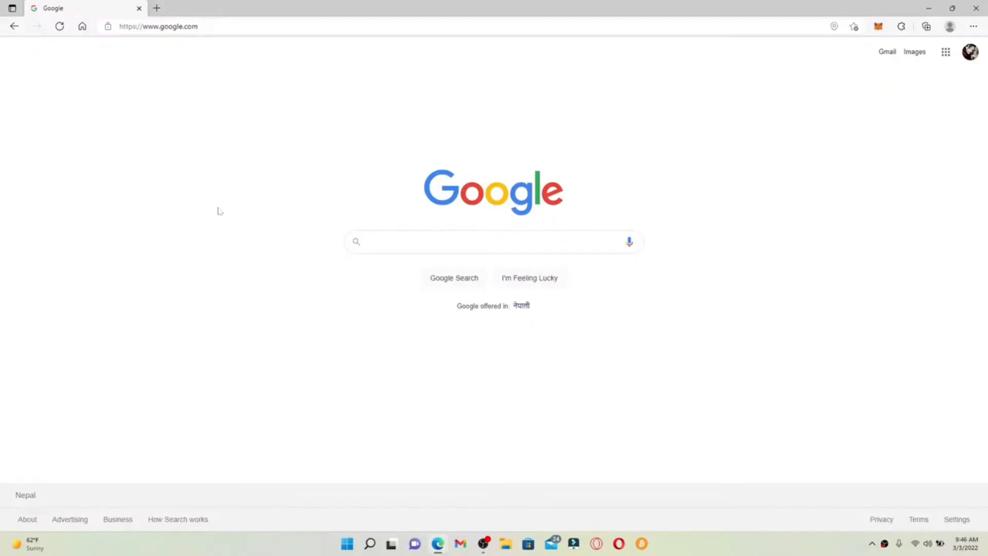
pyautogui.hotkey('ctrl', 'l')
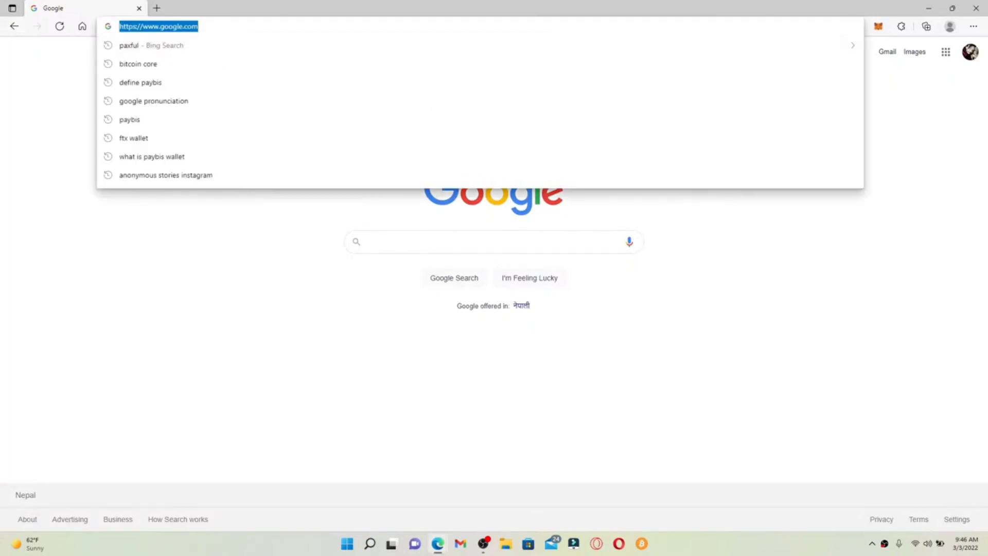
pyautogui.write('www')
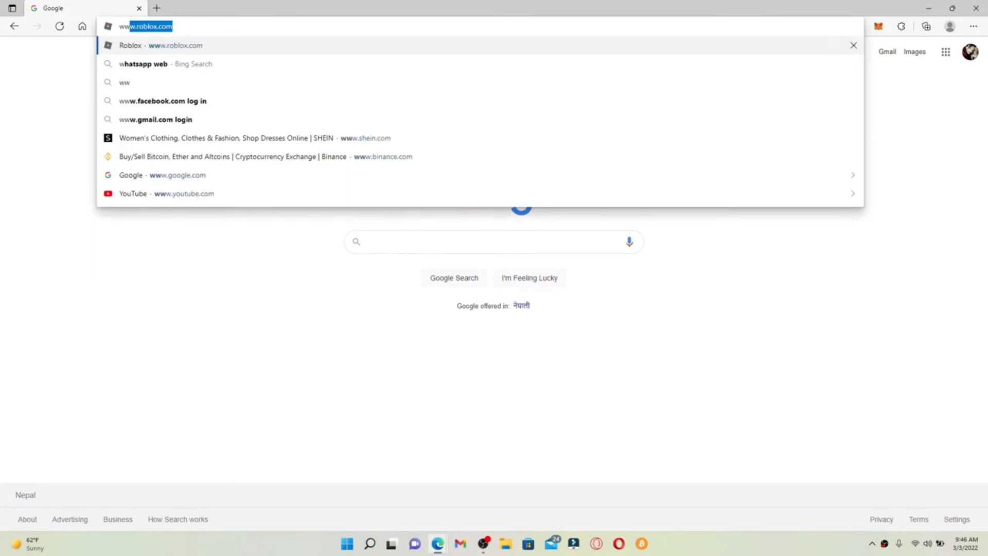
pyautogui.write('.paxful.com')
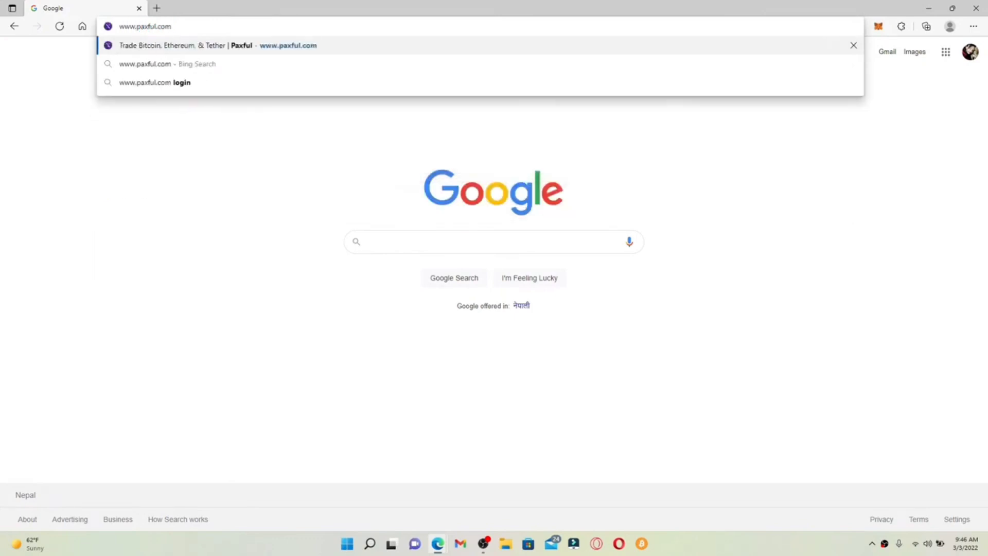
pyautogui.press('Return')
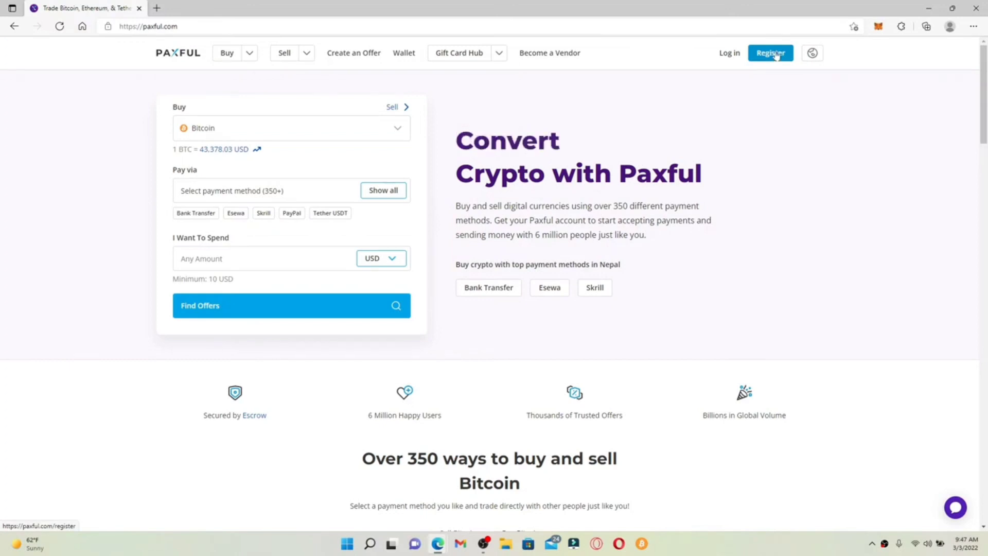
pyautogui.click(729, 54)
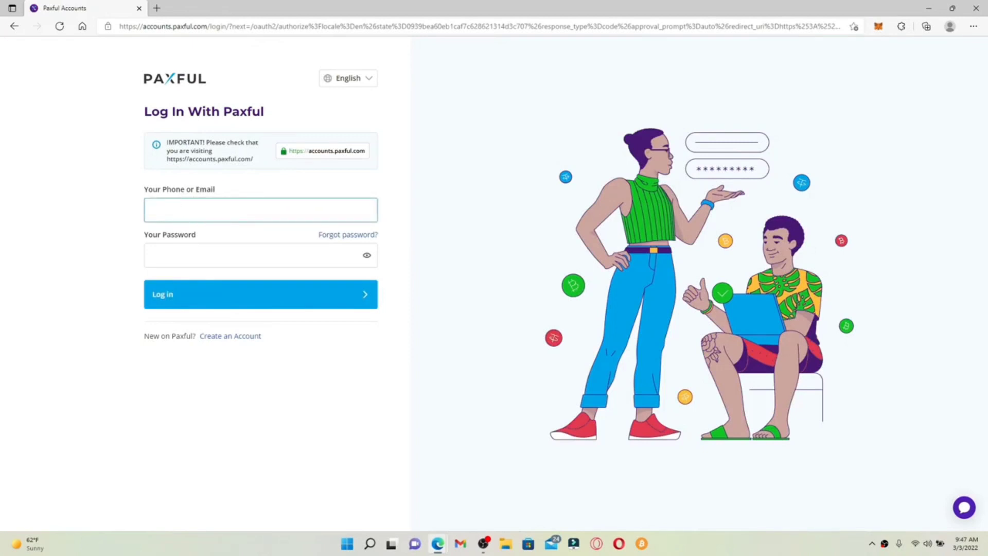
# Log in with the account e-mail and password, bringing up the slide puzzle check.
pyautogui.press('Tab')
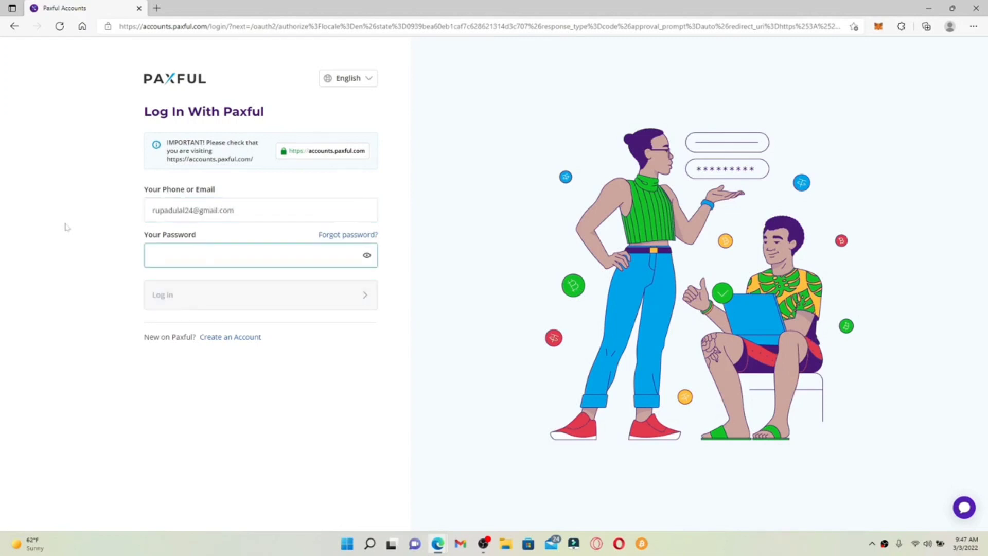
pyautogui.write('•••••••••••••')
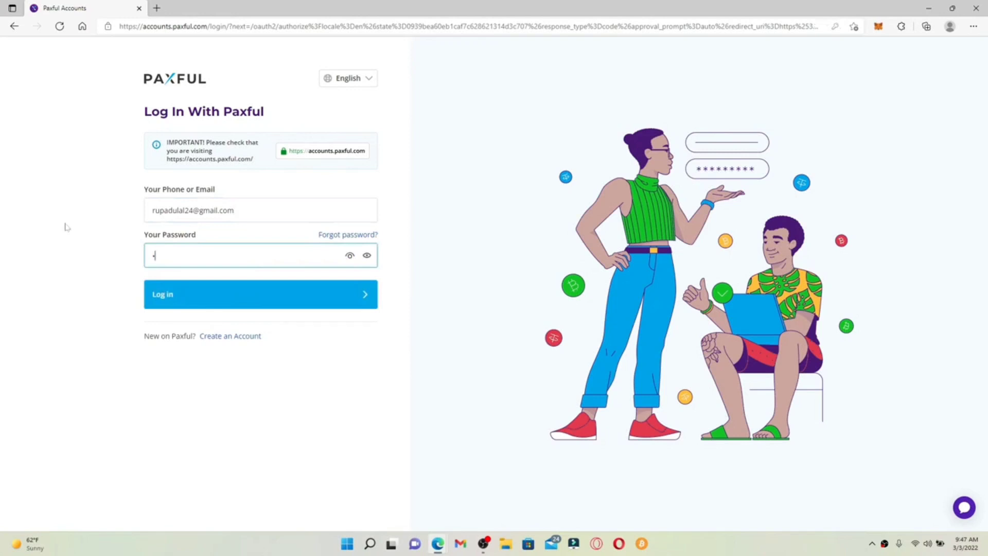
pyautogui.write('•••')
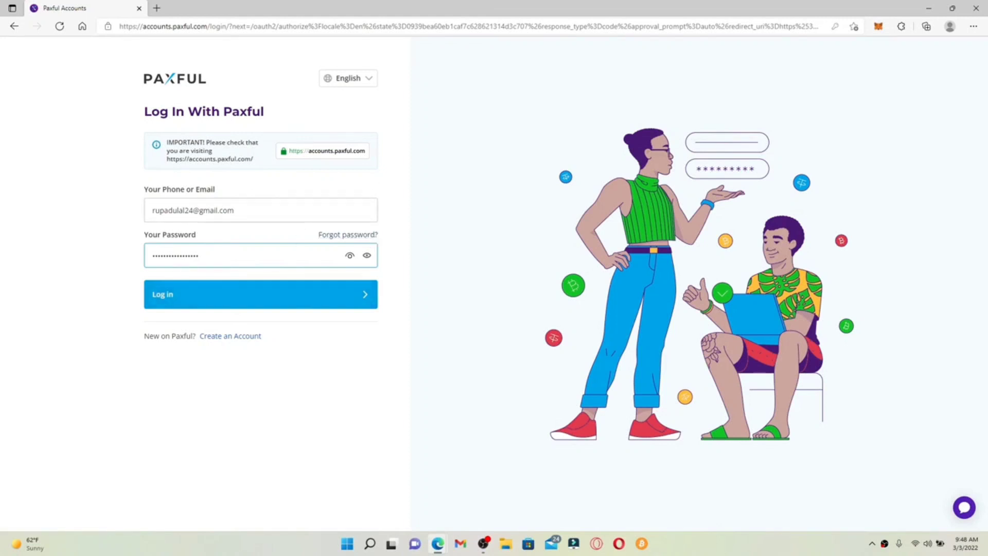
pyautogui.click(209, 301)
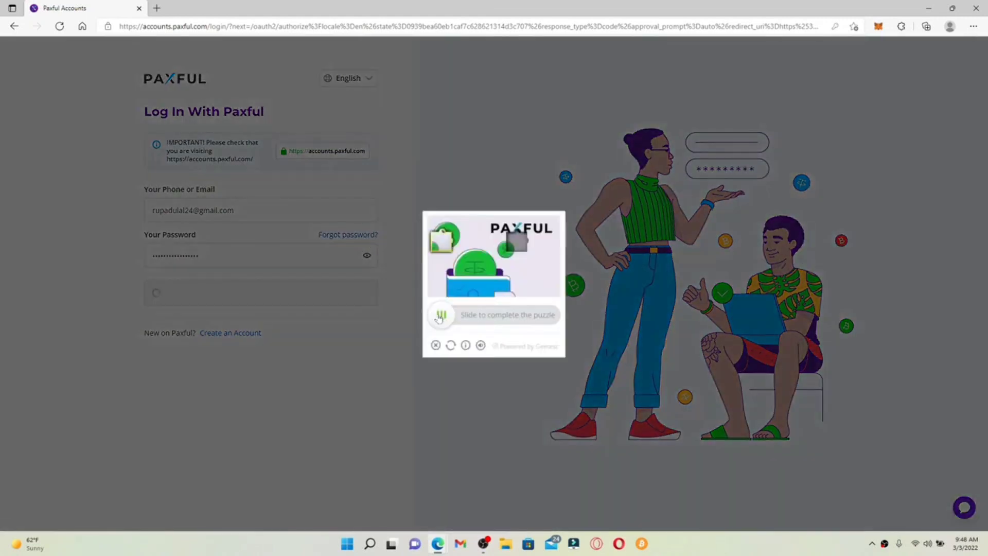
# Drag the captcha slider right so the puzzle piece fits, completing the sign-in check.
pyautogui.moveTo(440, 317); pyautogui.dragTo(515, 313)
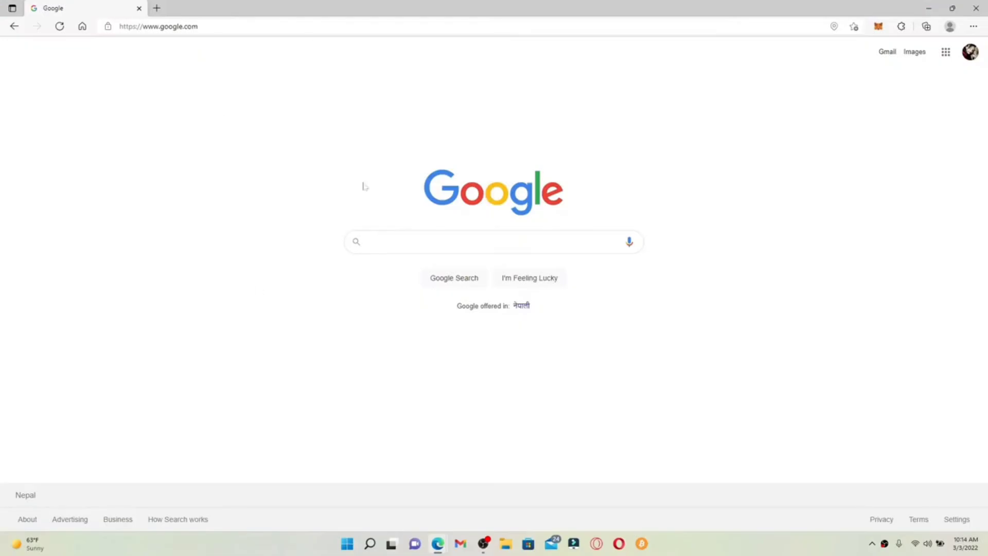
# Load paxful.com and go from the avatar menu's Settings to the Security page.
pyautogui.hotkey('ctrl', 'l')
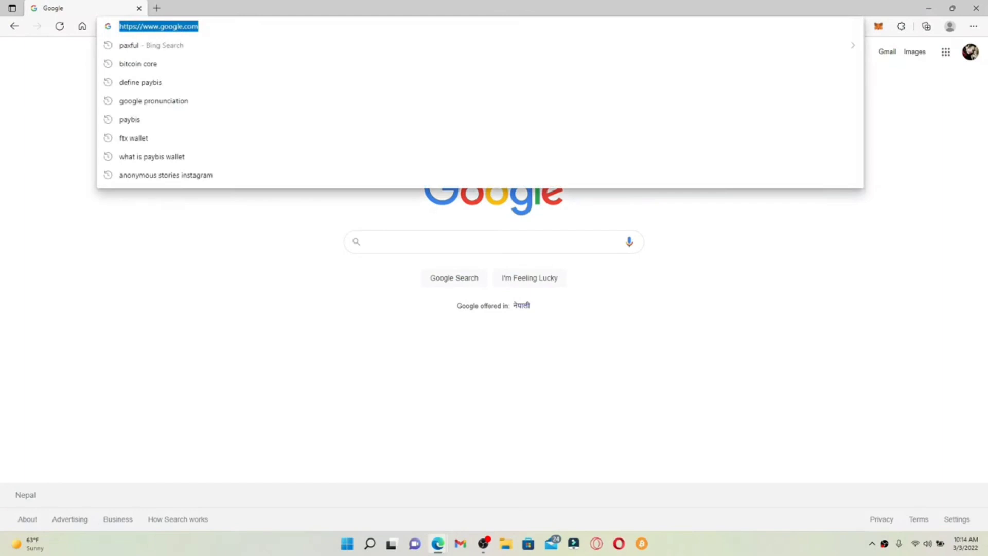
pyautogui.write('www.p')
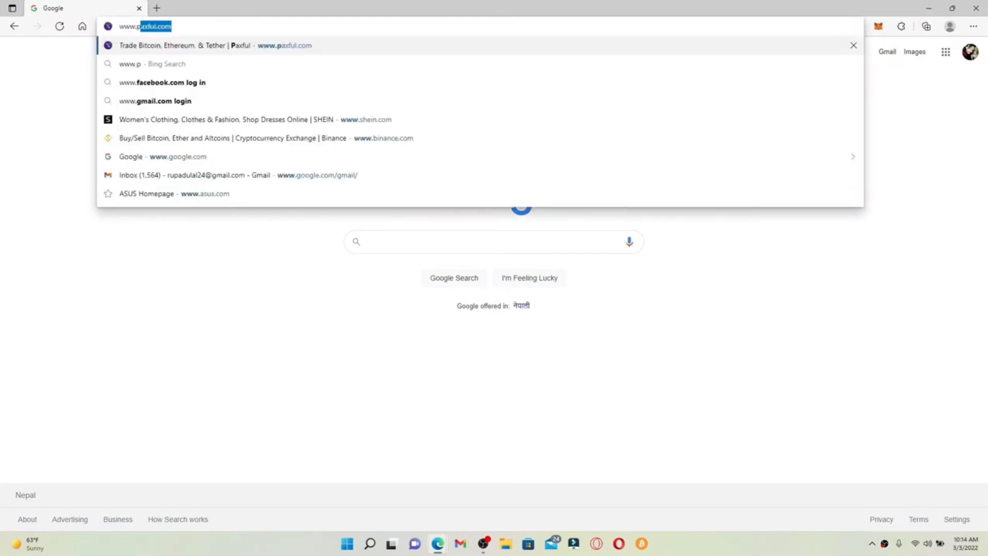
pyautogui.press('Return')
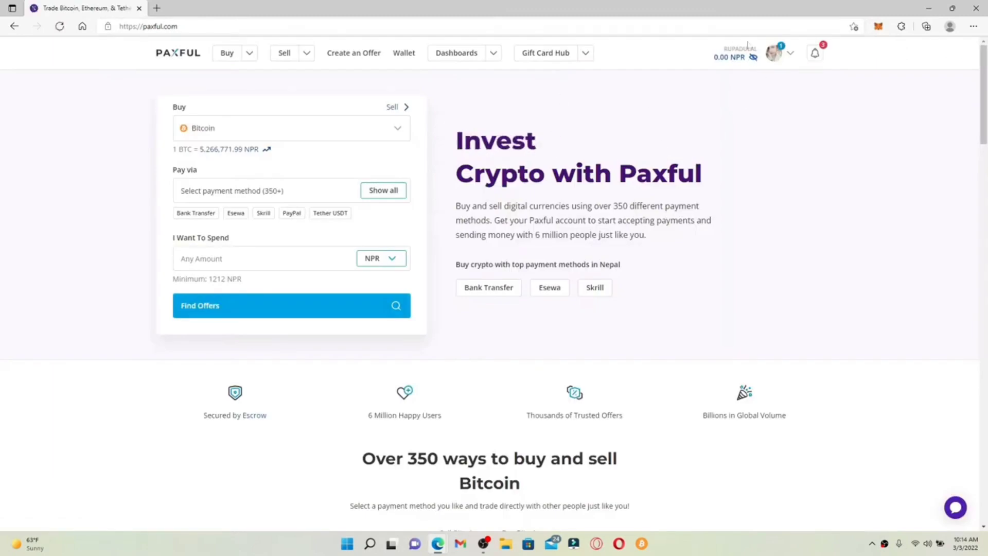
pyautogui.click(780, 57)
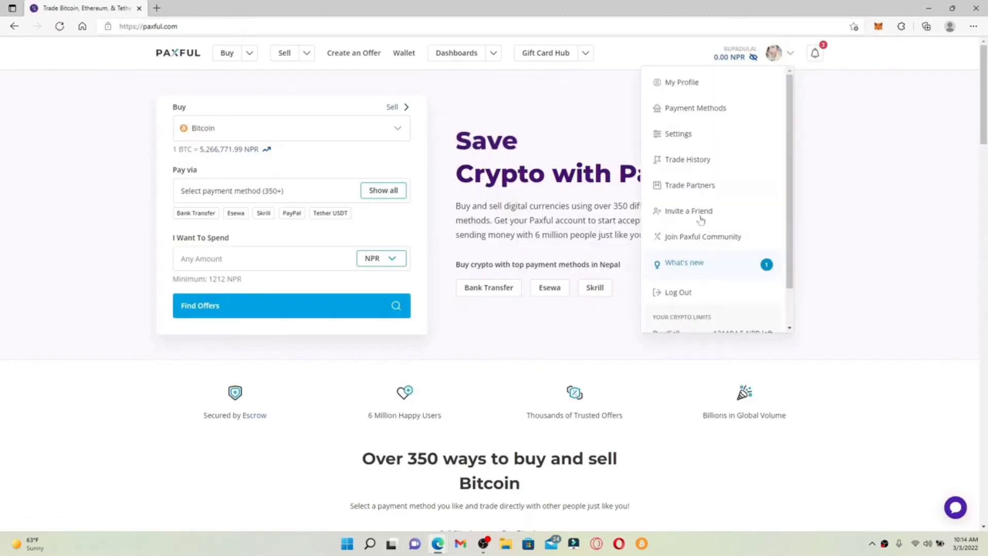
pyautogui.click(687, 137)
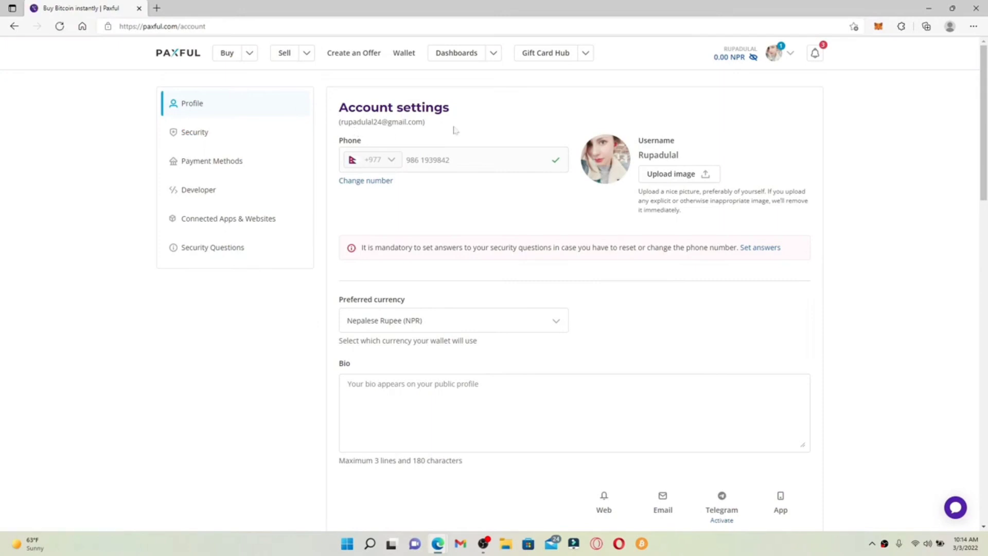
pyautogui.click(196, 136)
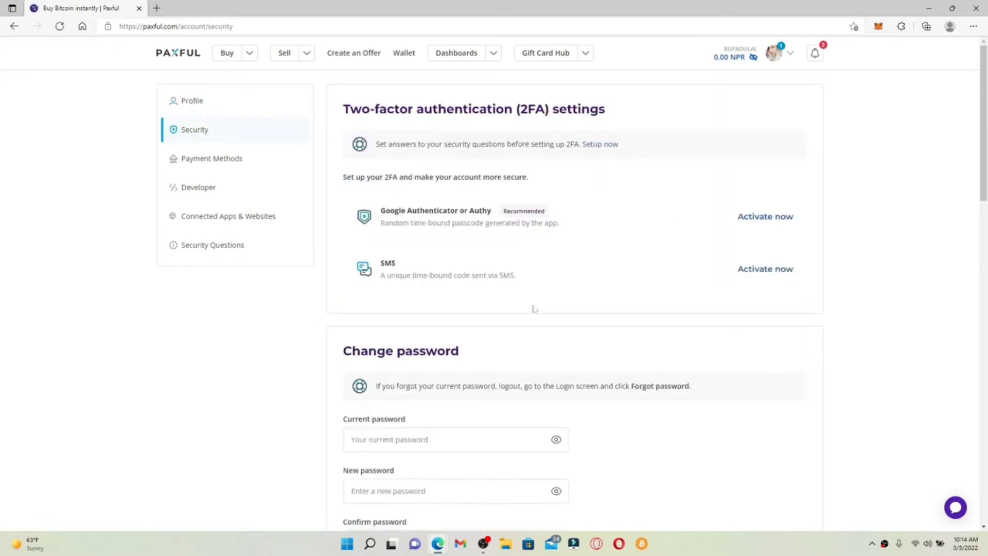
# Fill the Current password field with the browser's saved password.
pyautogui.scroll(-4, 534, 309)
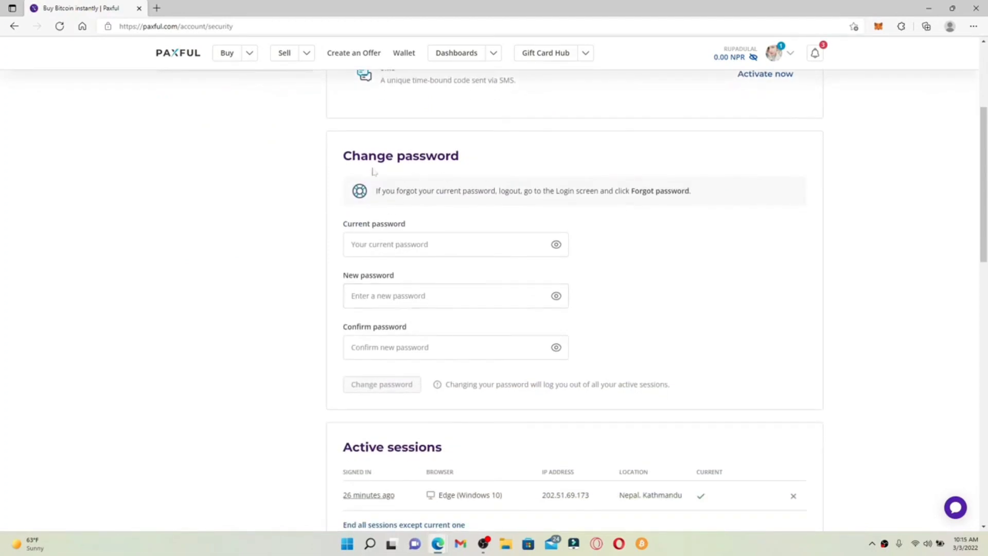
pyautogui.click(448, 244)
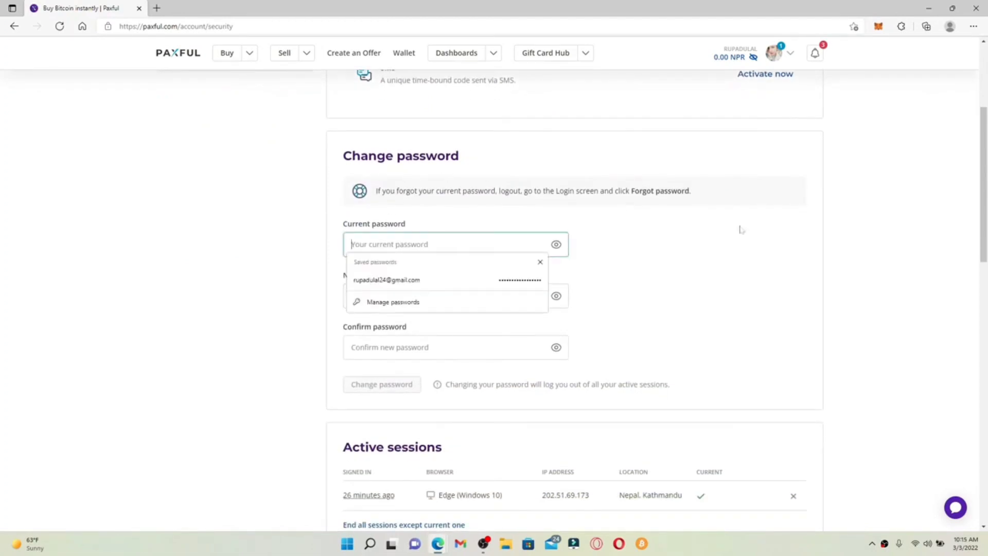
pyautogui.click(608, 220)
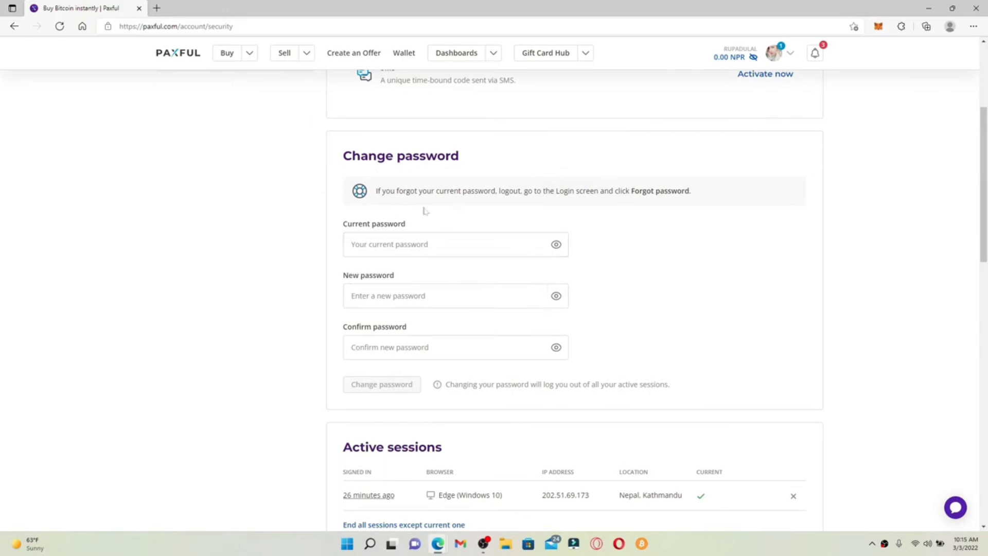
pyautogui.click(406, 250)
pyautogui.click(429, 298)
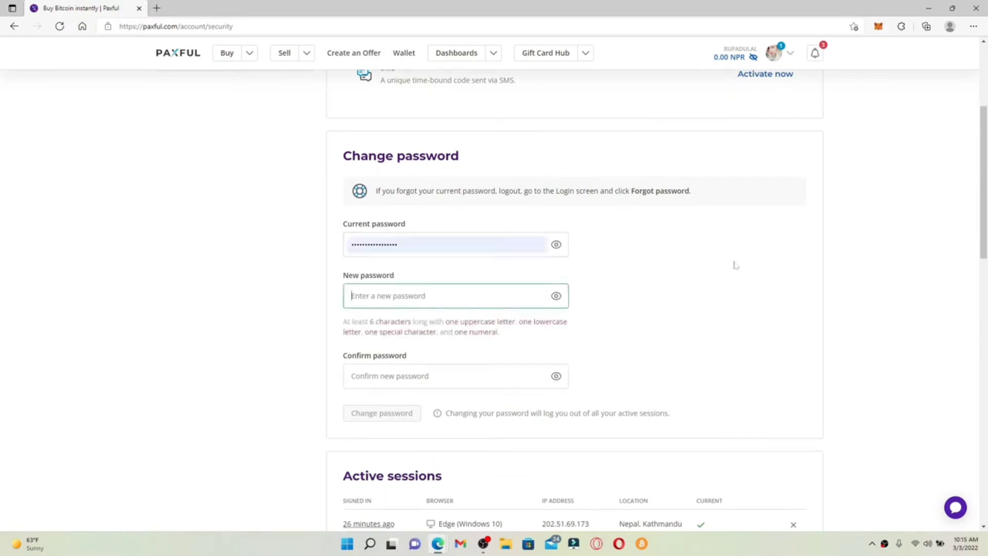
# Paste the new password into the new and confirm fields and submit the change.
pyautogui.hotkey('ctrl', 'v')
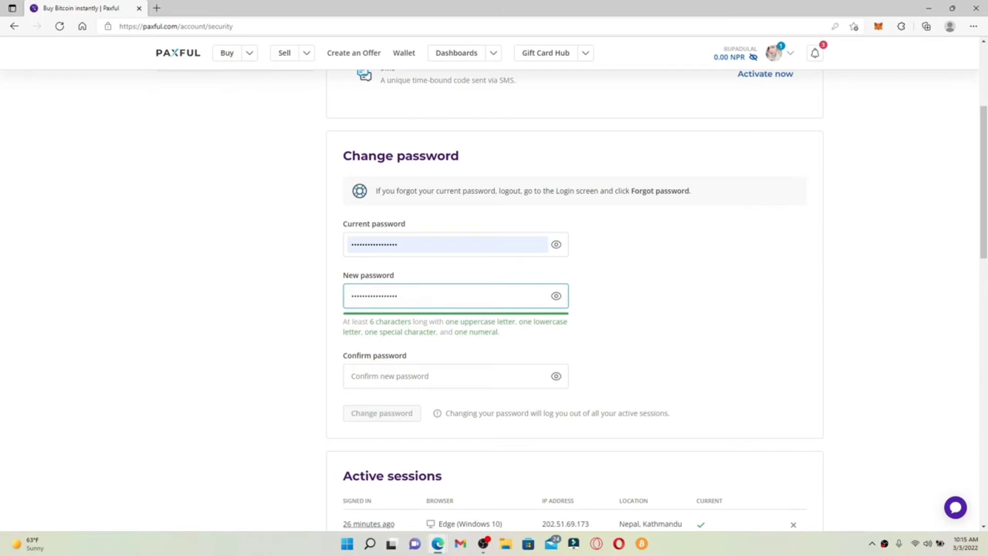
pyautogui.press('Tab')
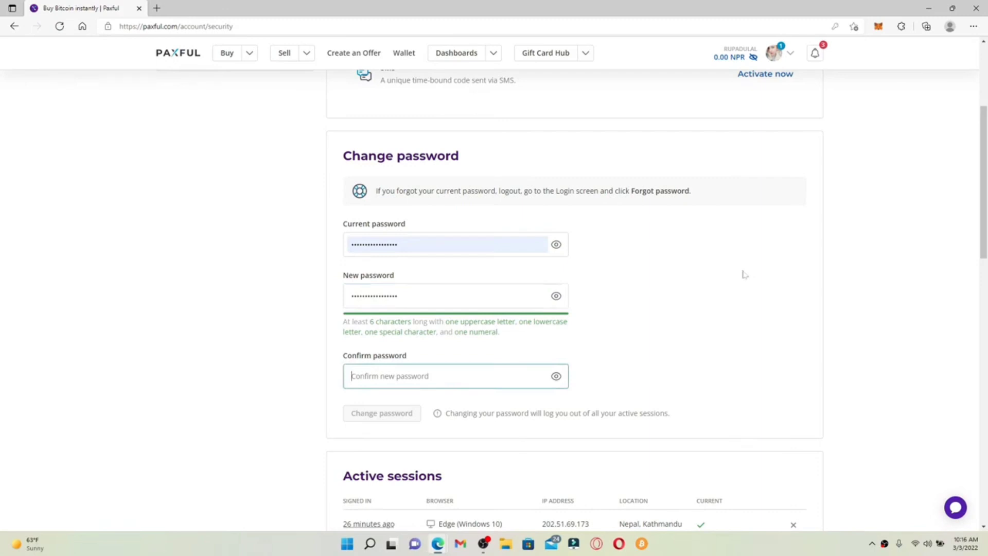
pyautogui.hotkey('ctrl', 'v')
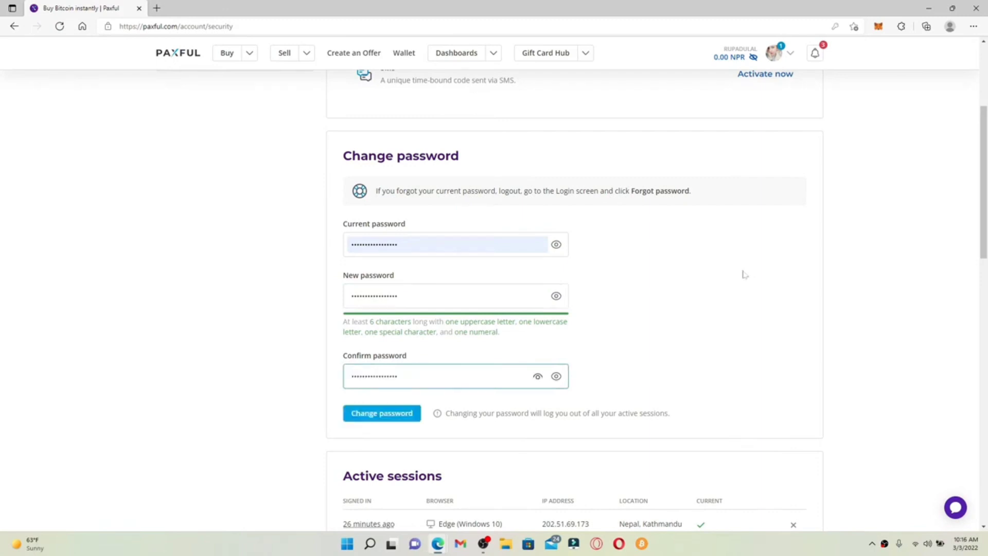
pyautogui.click(387, 415)
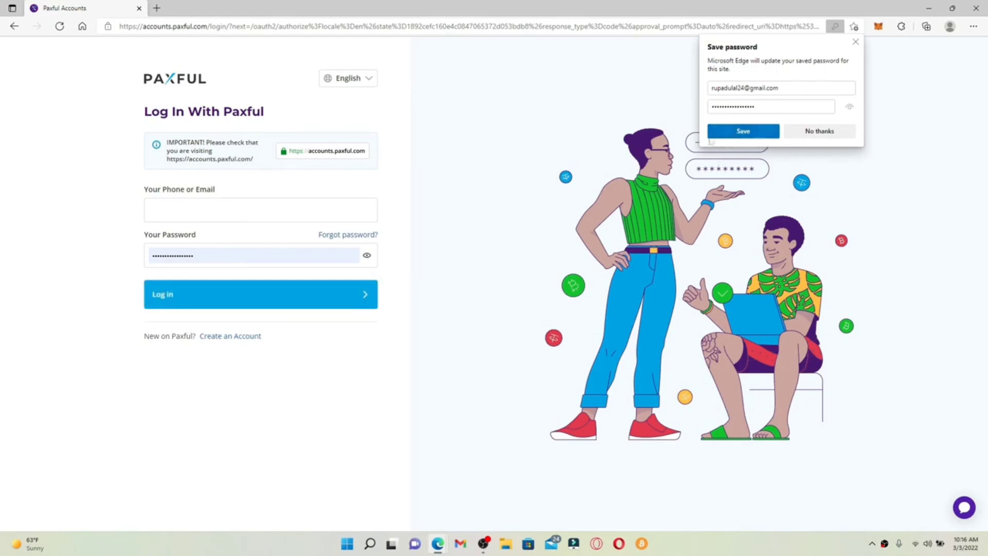
# Update Edge's saved password, log in with the saved credentials and solve the slider captcha.
pyautogui.click(744, 131)
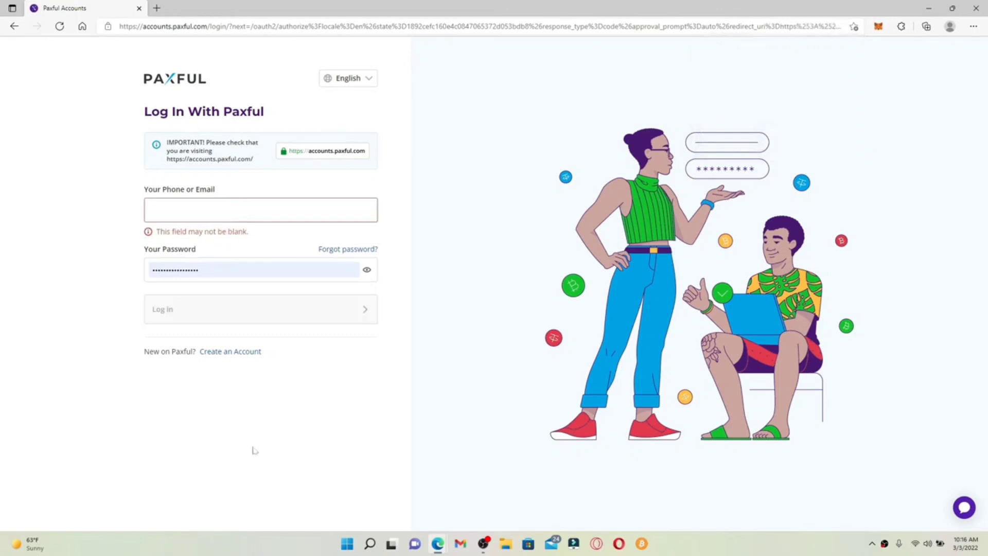
pyautogui.click(211, 211)
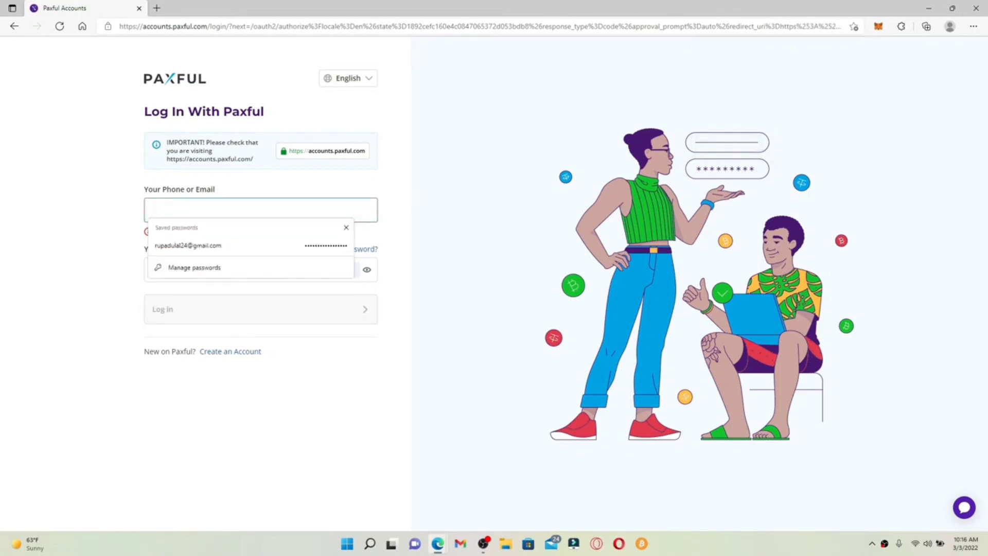
pyautogui.click(211, 245)
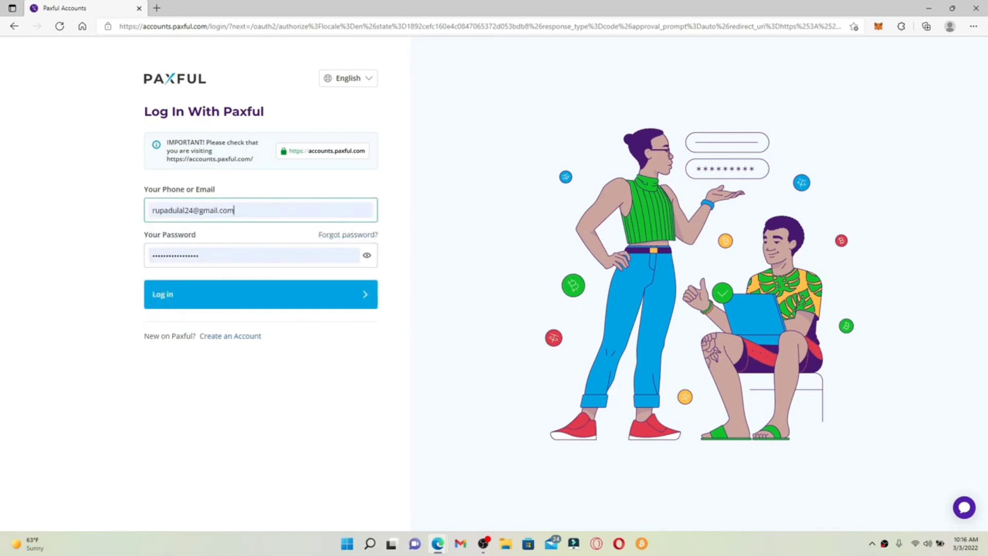
pyautogui.click(196, 300)
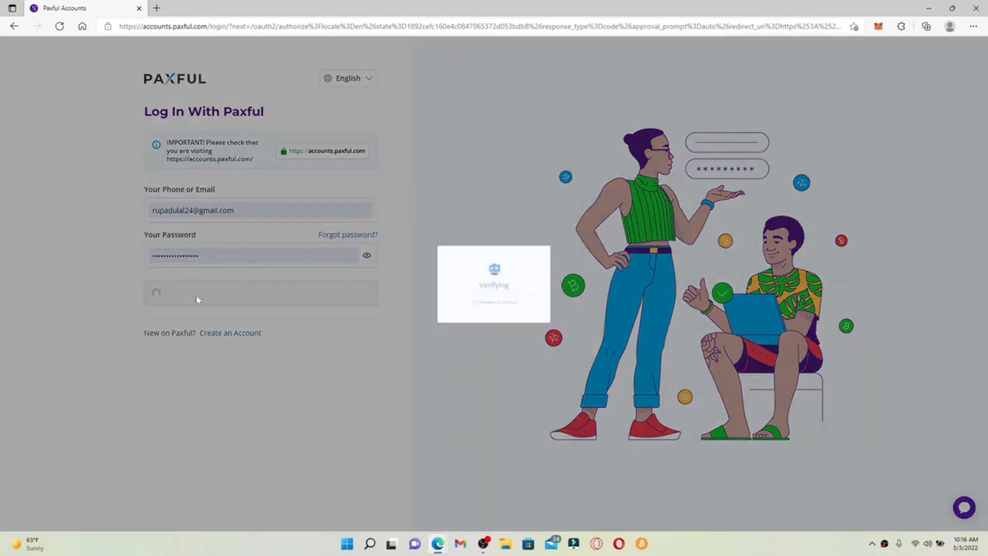
pyautogui.moveTo(455, 322); pyautogui.dragTo(510, 309)
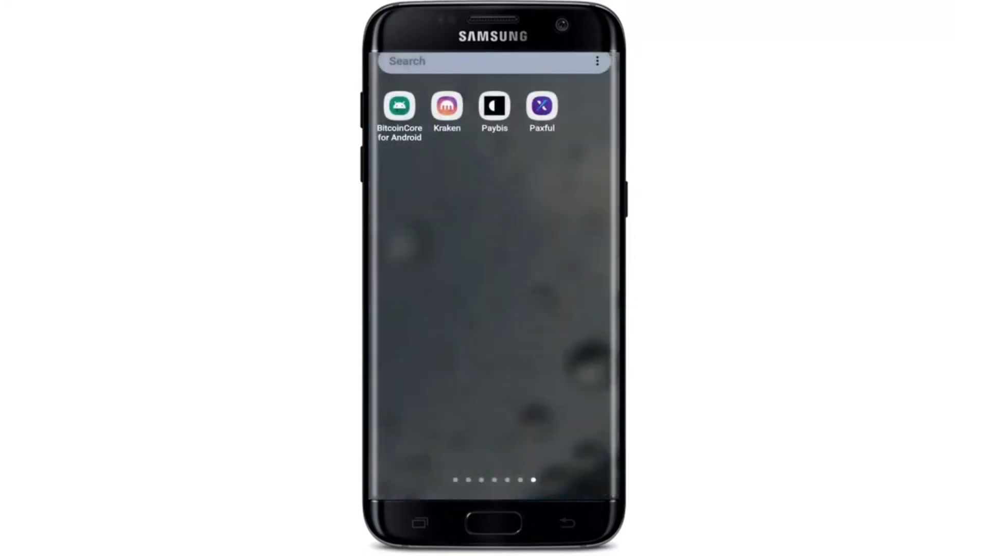
# Launch the Paxful app and unlock it with the PIN.
pyautogui.click(541, 110)
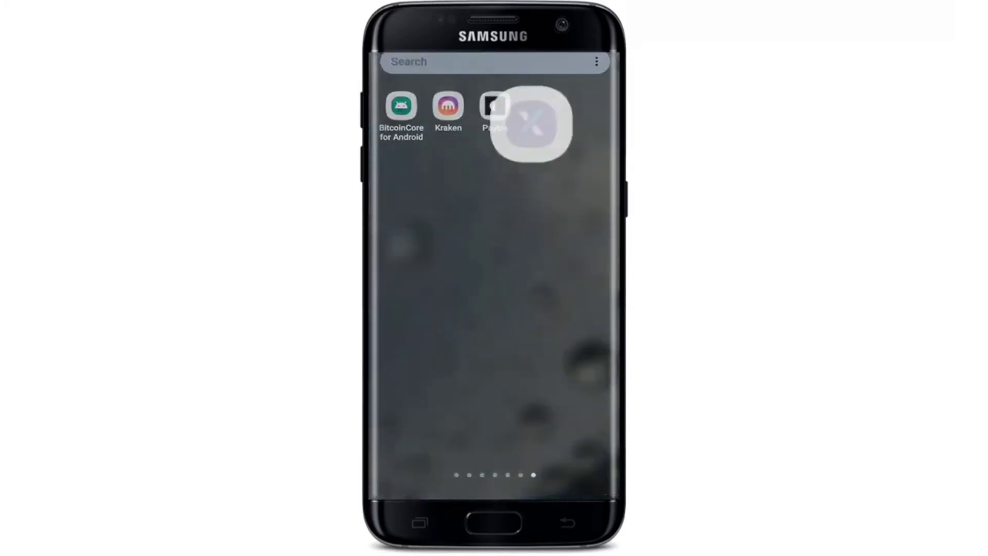
pyautogui.click(494, 337)
pyautogui.click(495, 463)
pyautogui.click(494, 379)
pyautogui.click(494, 463)
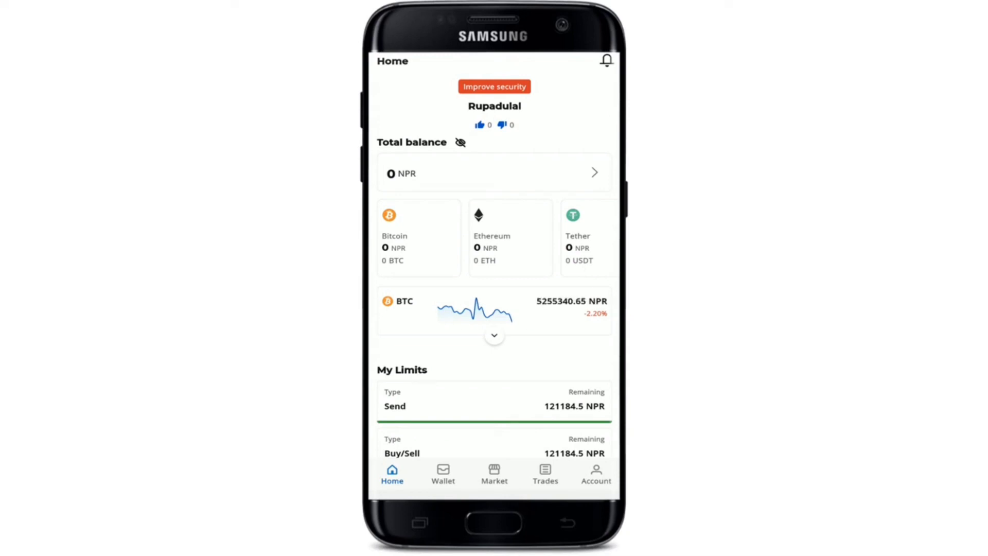
# Copy the BTC receiving address from Wallet > Receive to the clipboard.
pyautogui.click(444, 474)
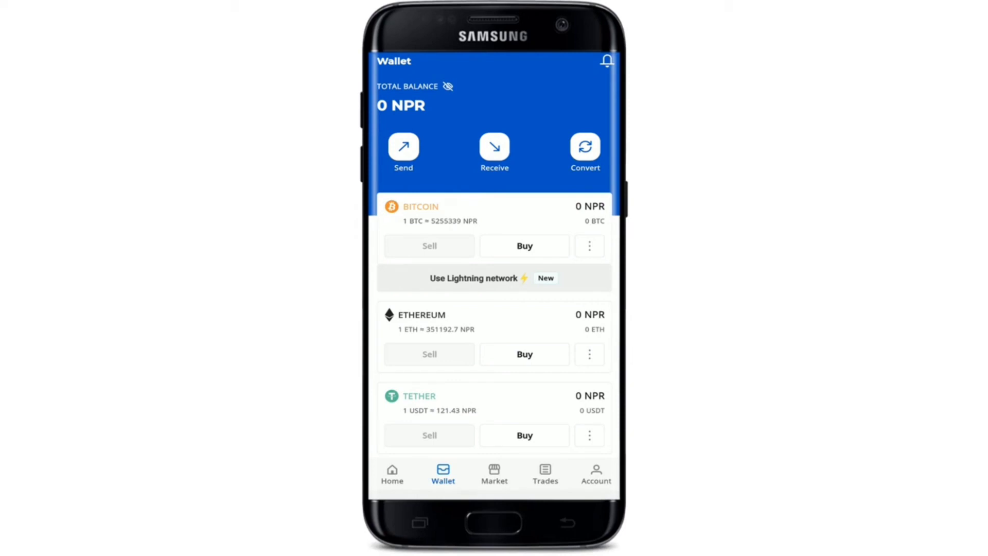
pyautogui.click(495, 146)
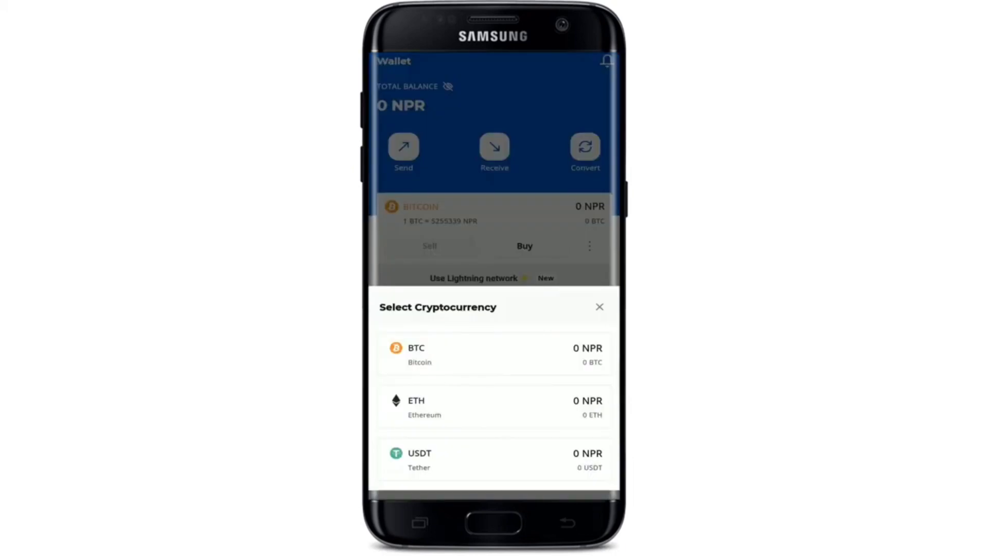
pyautogui.click(515, 461)
pyautogui.click(494, 354)
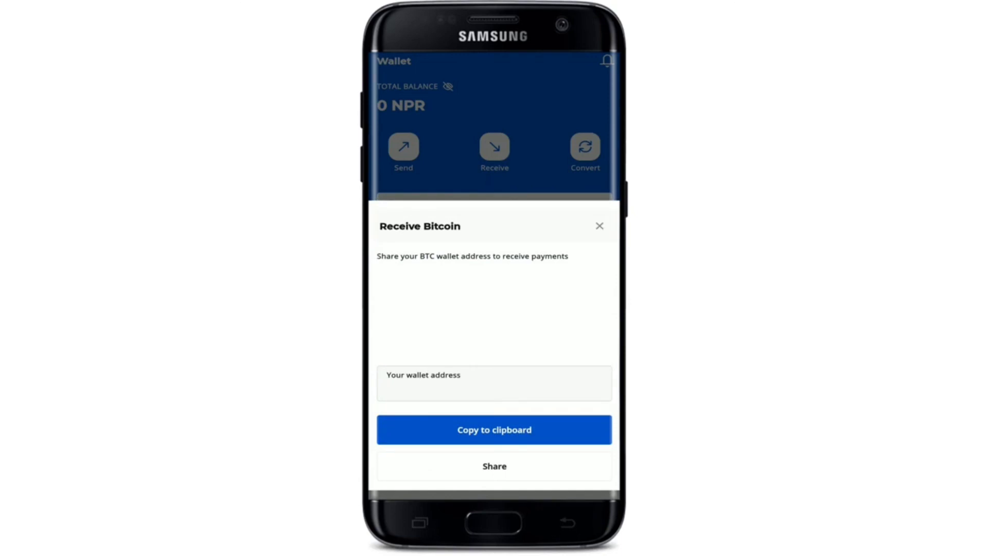
pyautogui.click(494, 430)
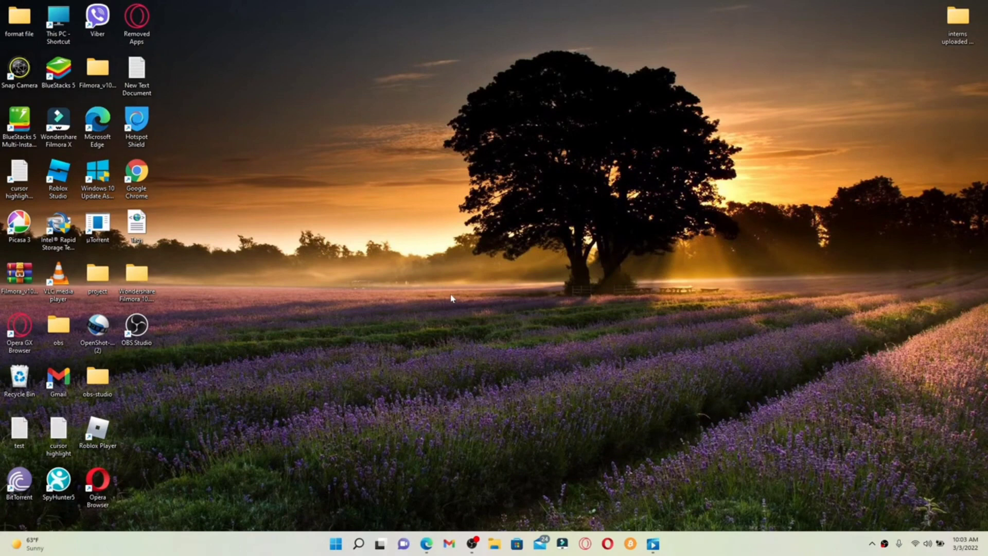
pyautogui.click(426, 544)
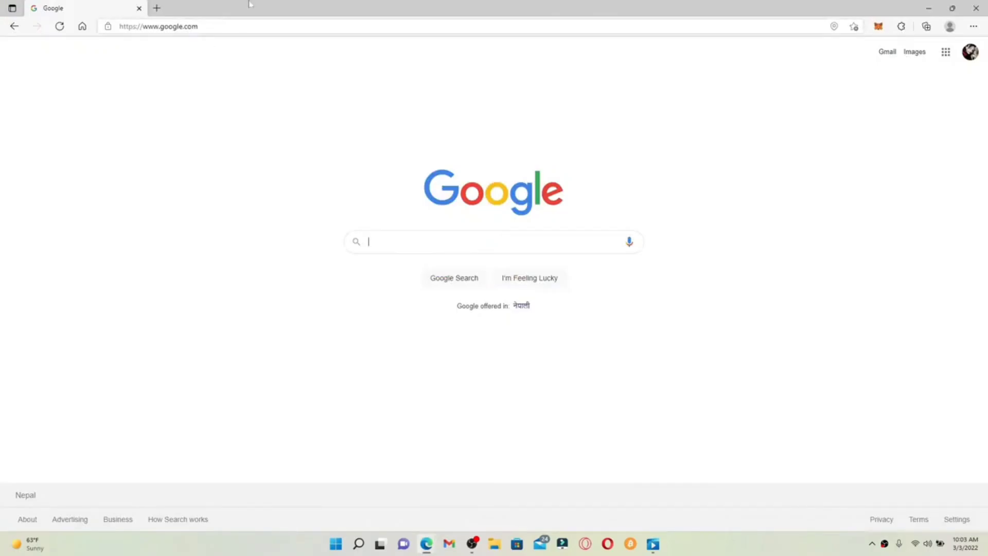
pyautogui.hotkey('ctrl', 'l')
pyautogui.write('www')
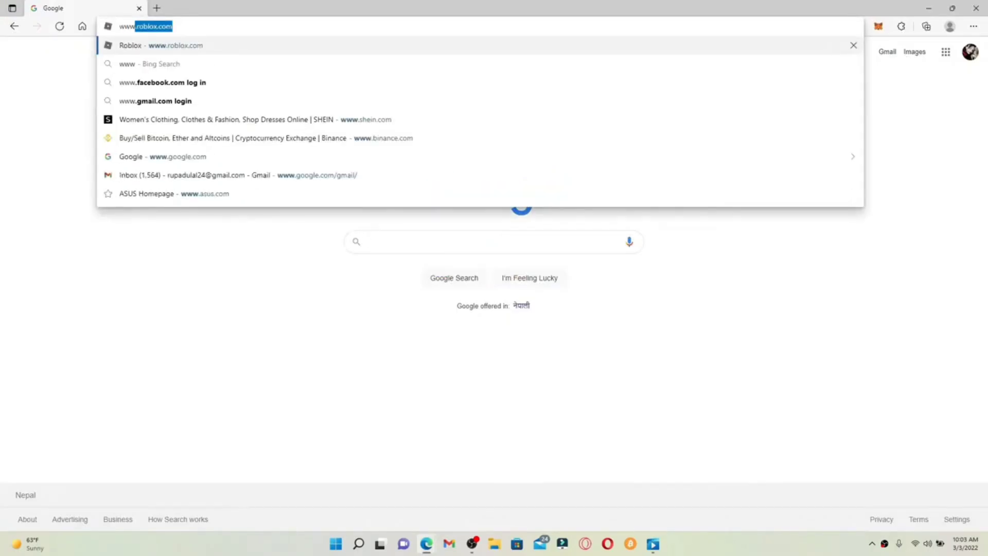
pyautogui.write('.paxful.com')
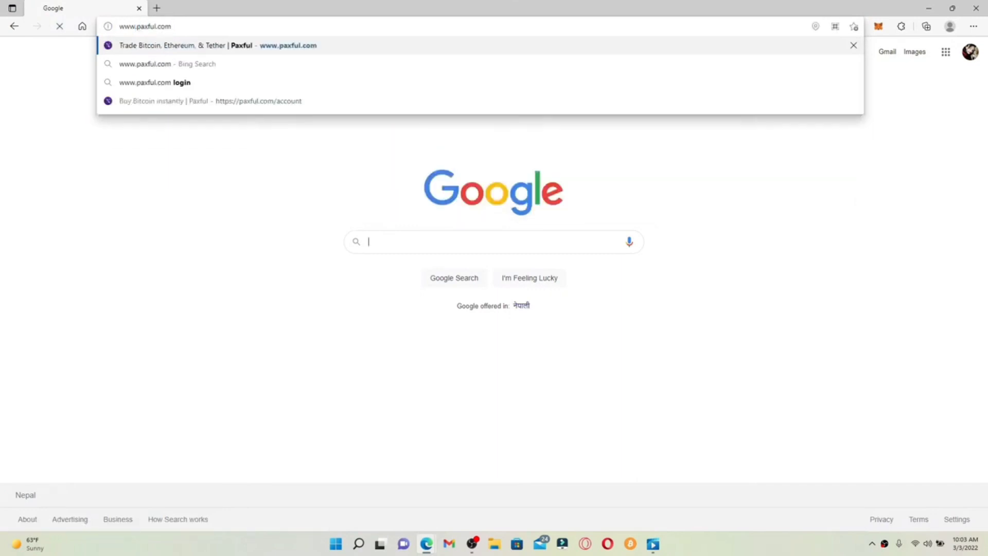
pyautogui.press('Return')
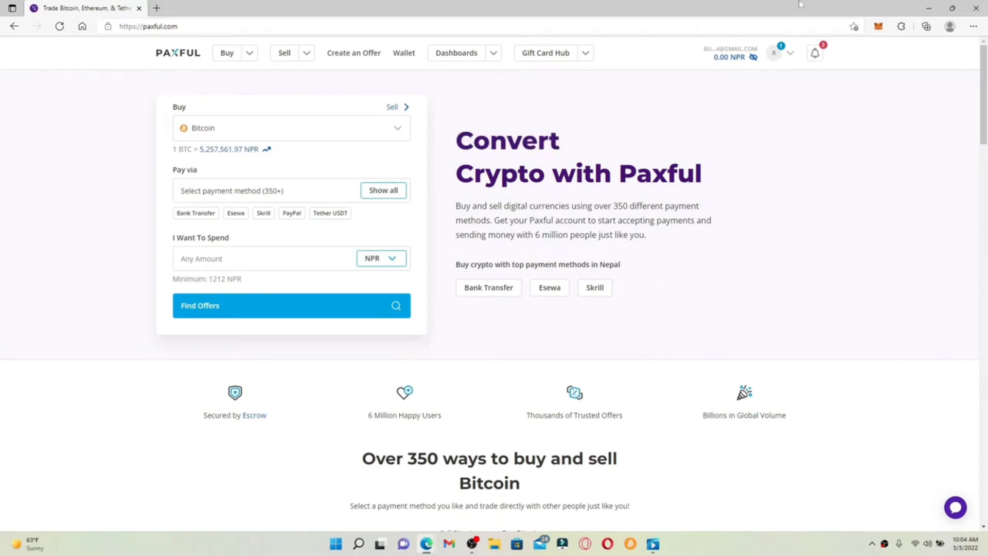
pyautogui.click(775, 55)
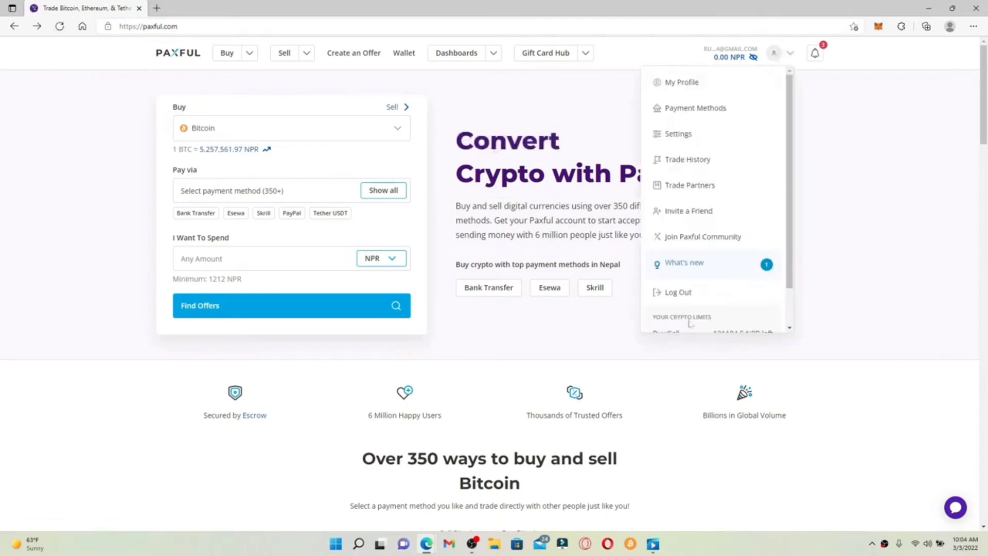
pyautogui.click(684, 133)
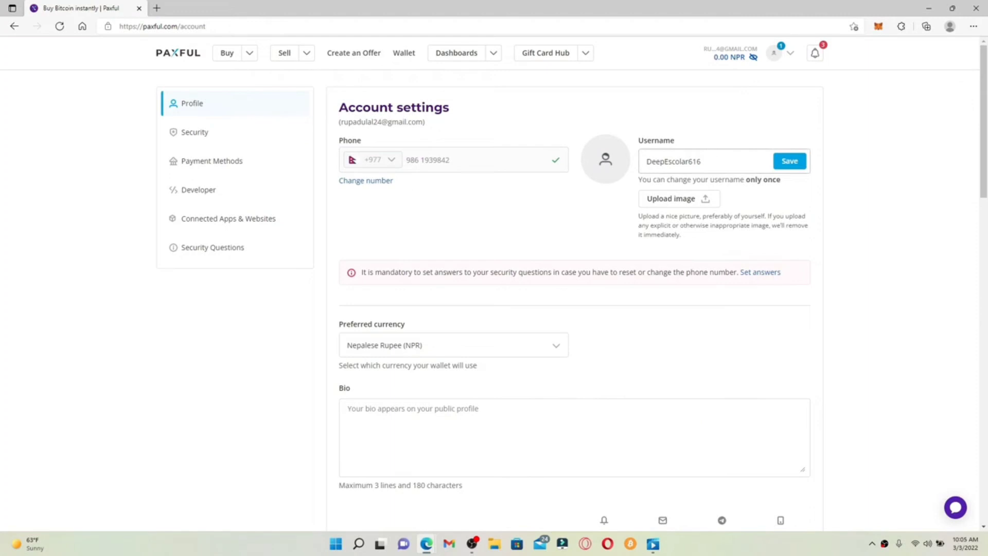
# Replace the default username with a new one in the Username field.
pyautogui.click(748, 160)
pyautogui.moveTo(703, 161); pyautogui.dragTo(624, 160)
pyautogui.press('BackSpace')
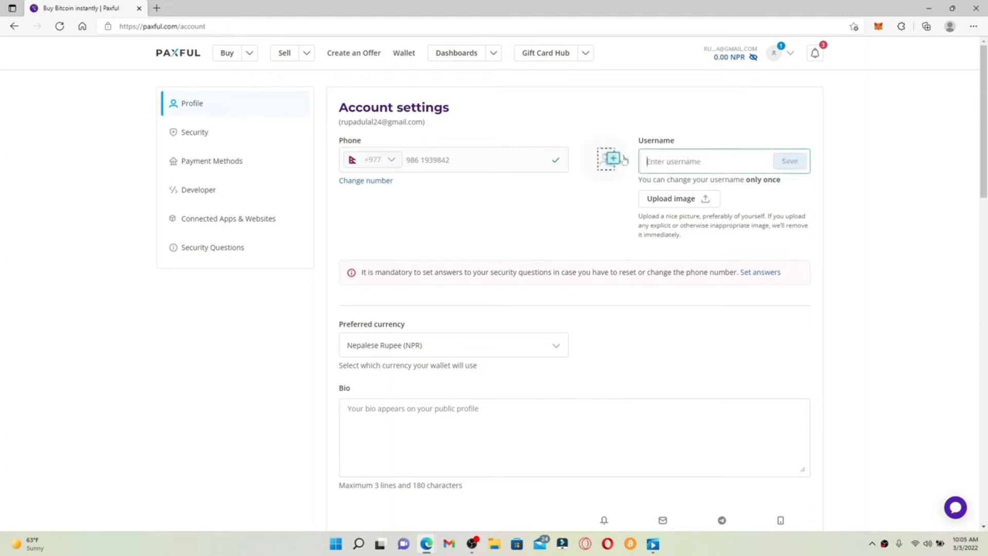
pyautogui.click(625, 160)
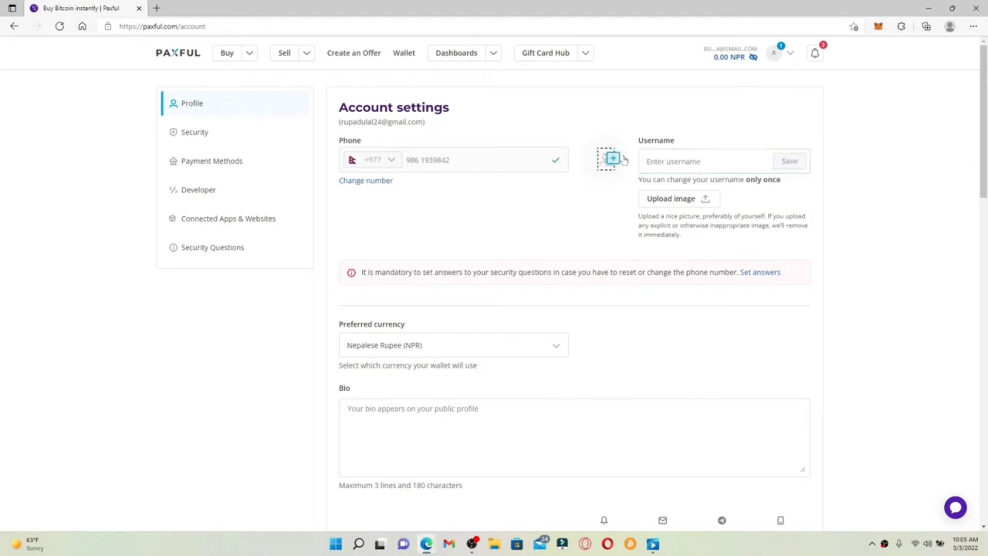
pyautogui.moveTo(625, 160); pyautogui.dragTo(650, 161)
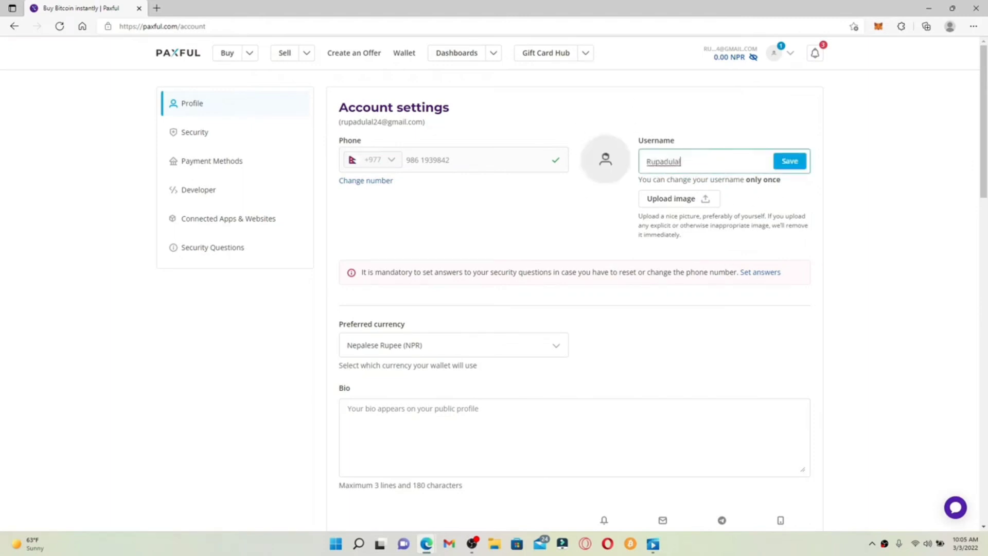
# Upload a profile photo from Google Drive, then save and confirm the permanent username.
pyautogui.click(678, 204)
pyautogui.moveTo(325, 273)
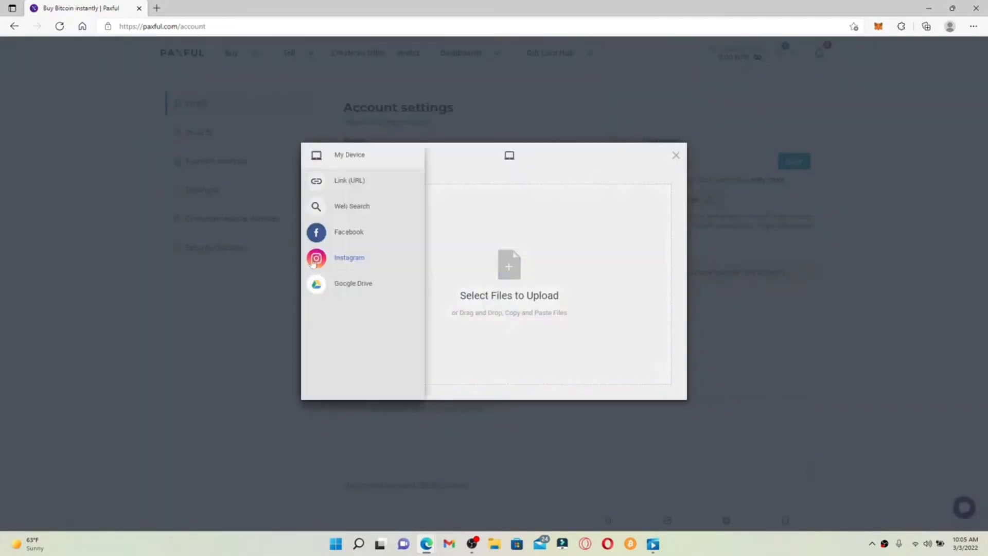
pyautogui.click(340, 236)
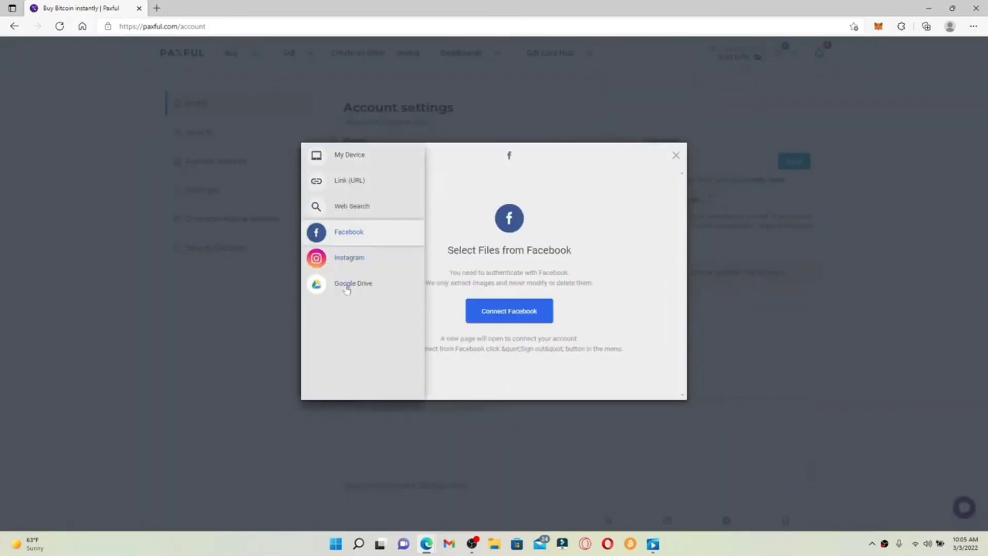
pyautogui.click(347, 289)
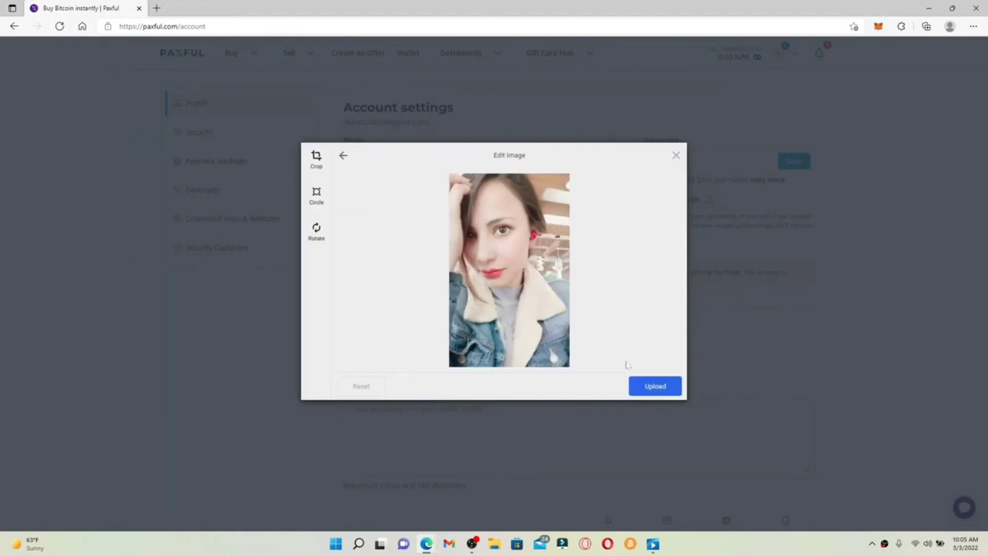
pyautogui.click(665, 391)
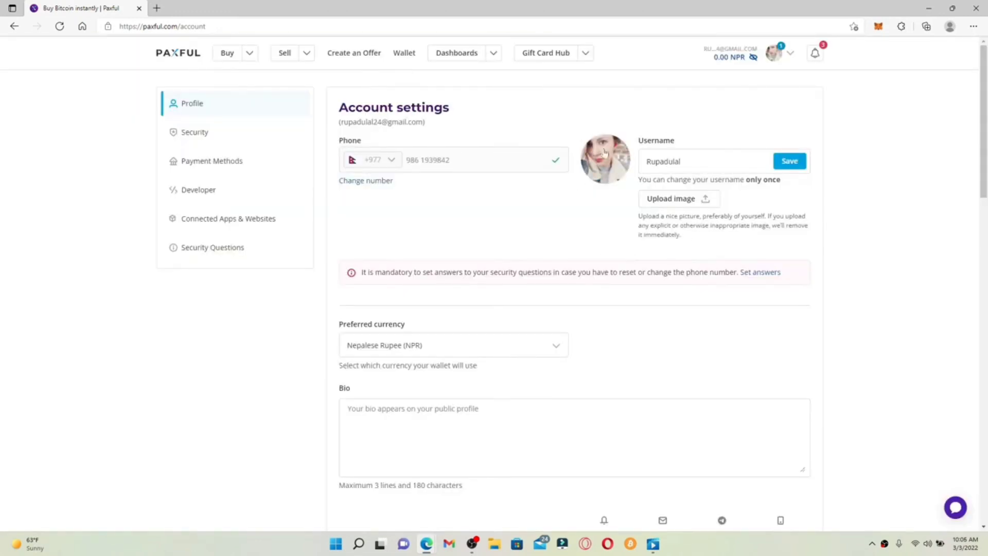
pyautogui.click(792, 162)
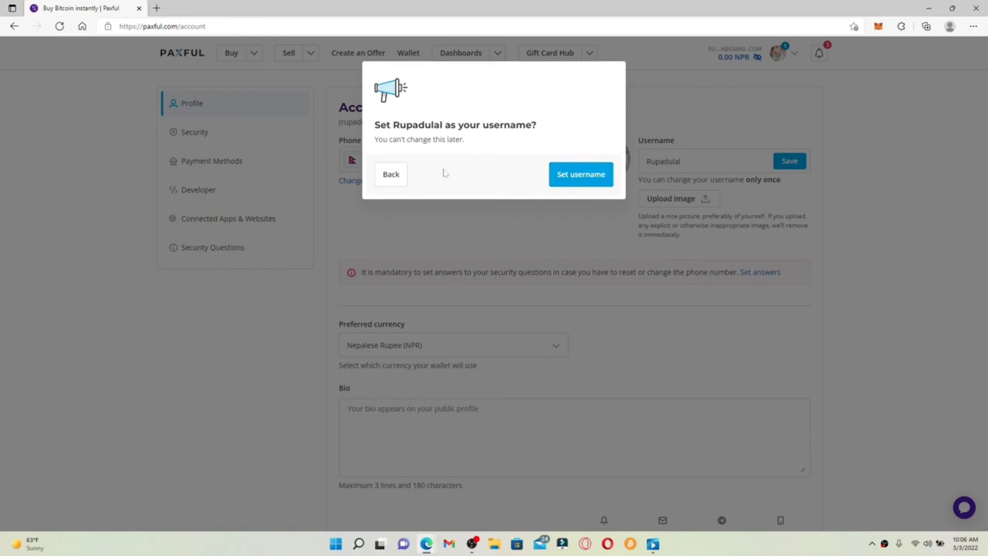
pyautogui.click(582, 178)
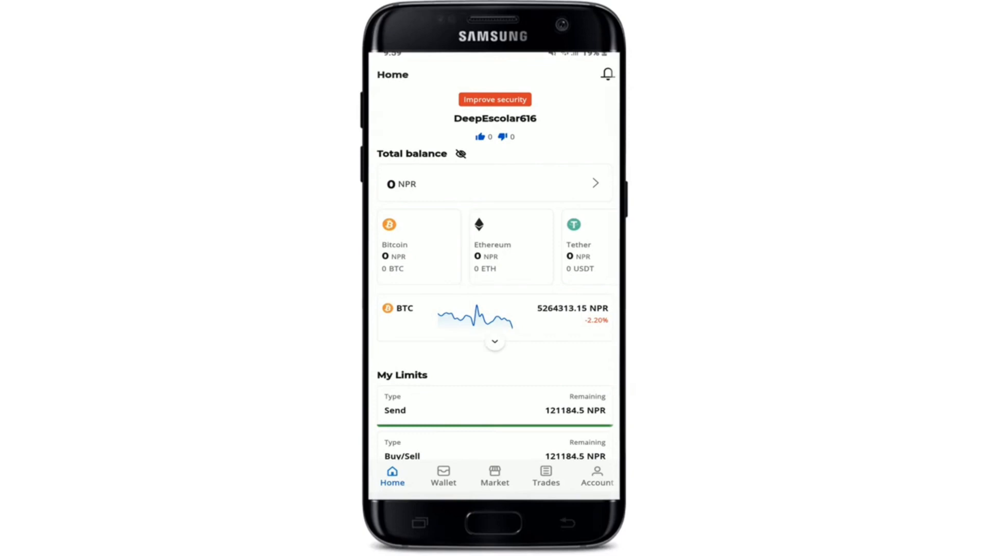
# Browse the language list under Account > Language, leaving English selected.
pyautogui.click(597, 477)
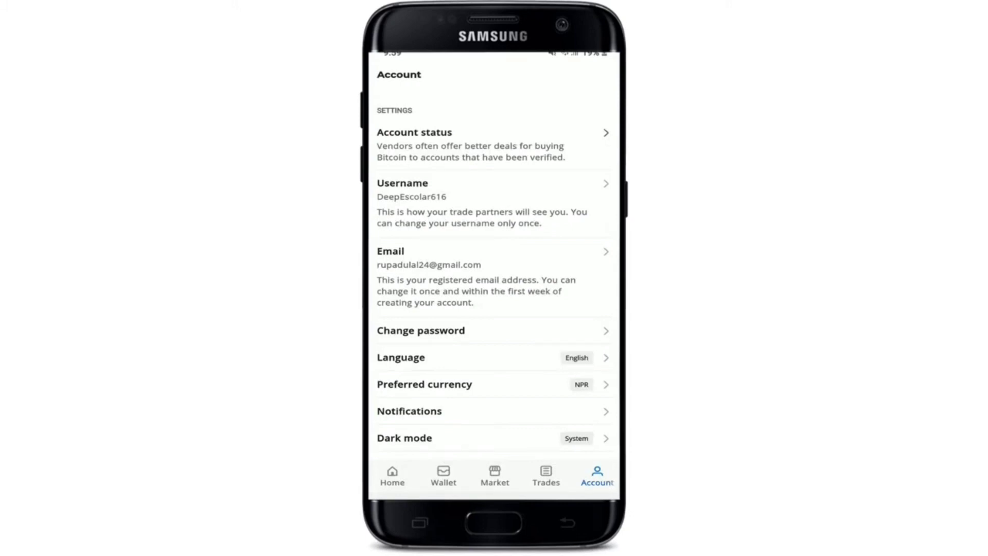
pyautogui.click(401, 358)
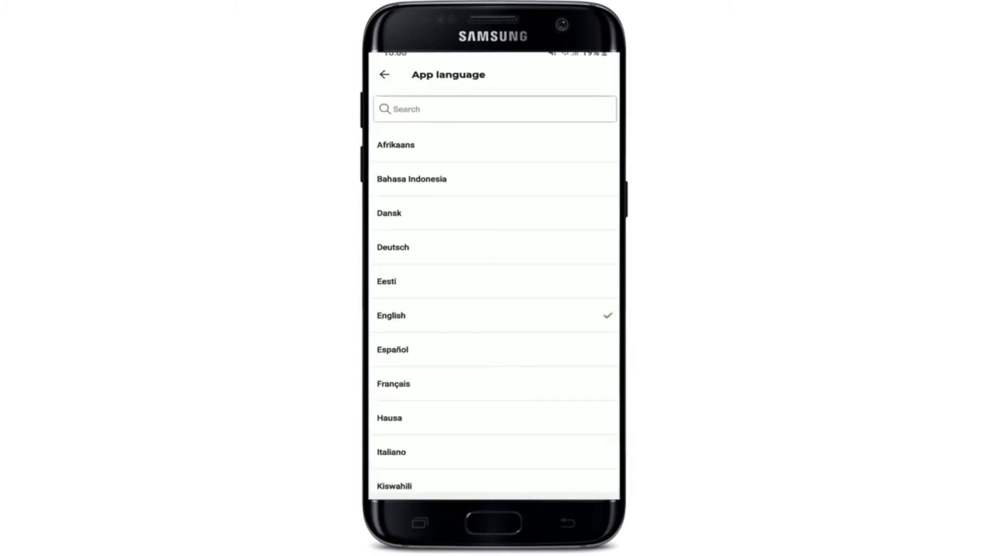
pyautogui.scroll(-5, 495, 311)
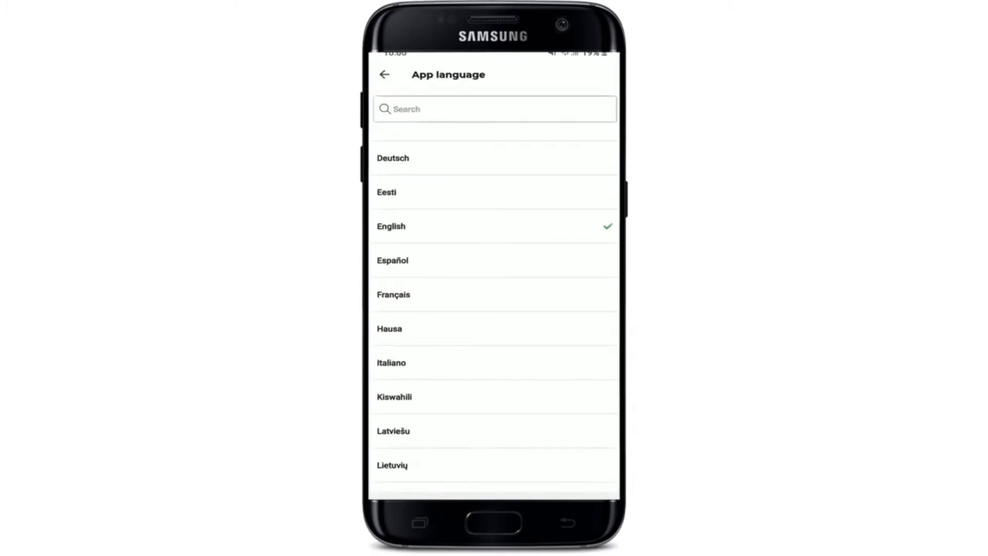
pyautogui.scroll(-8, 496, 311)
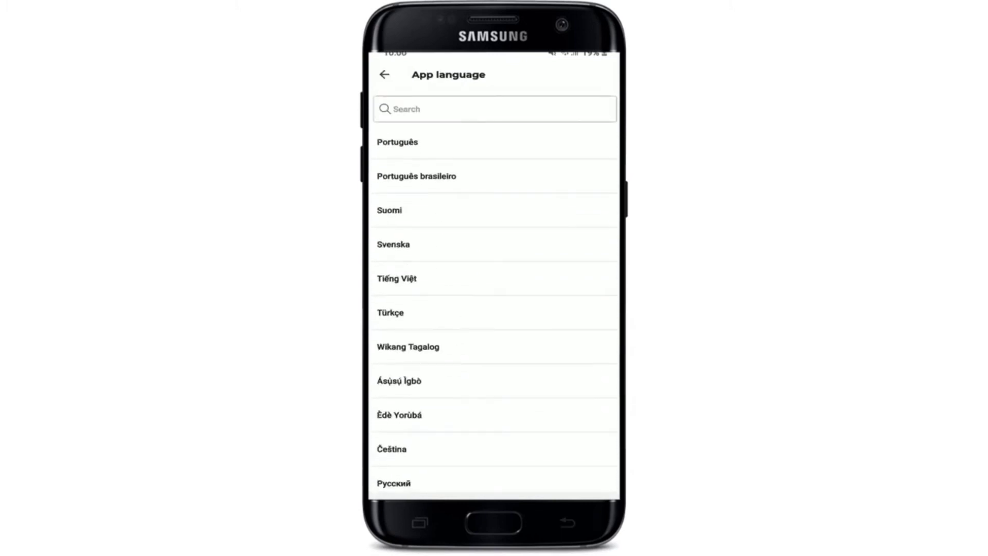
pyautogui.scroll(15, 496, 311)
pyautogui.scroll(-1, 495, 311)
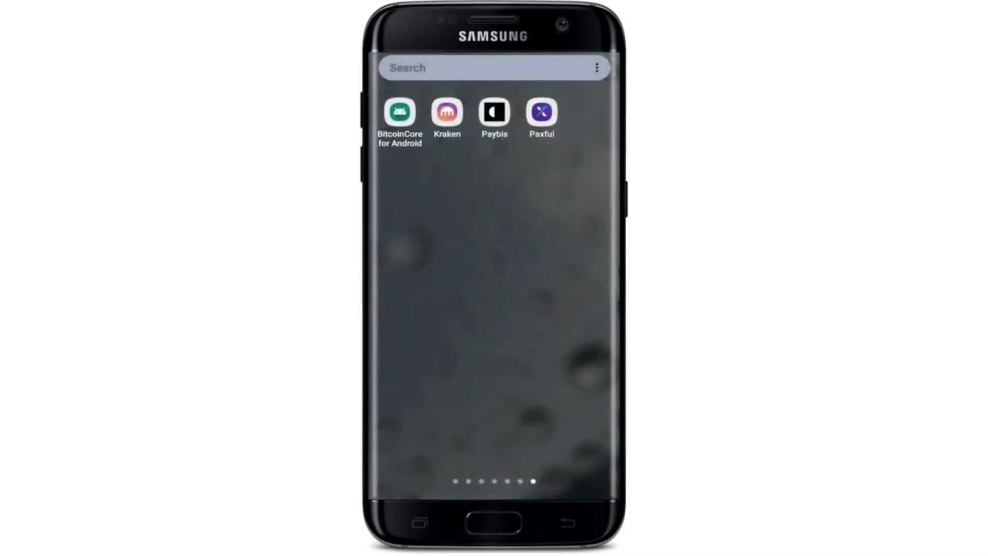
# Relaunch the app, set Dark mode to On in Account settings, then back to Off.
pyautogui.click(542, 112)
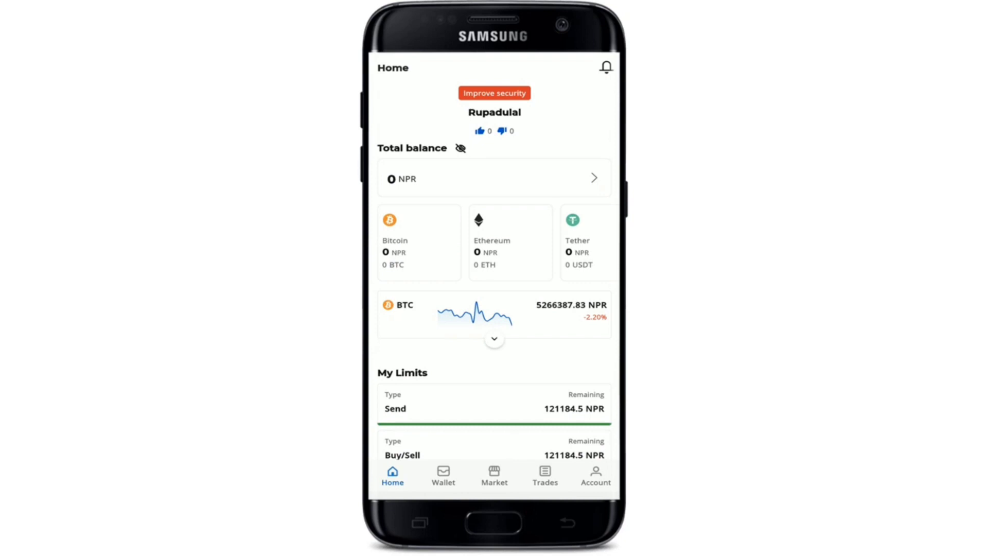
pyautogui.click(596, 476)
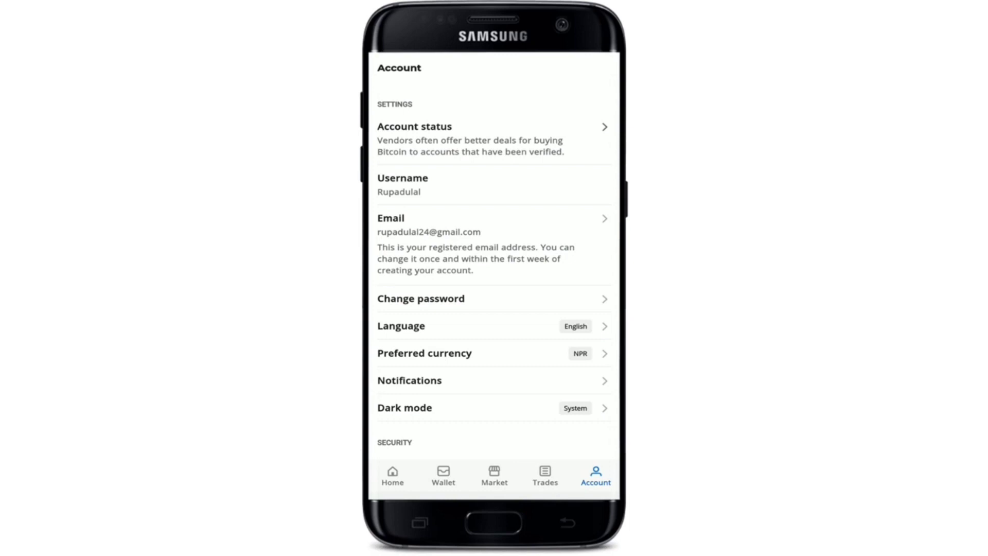
pyautogui.scroll(-3, 492, 269)
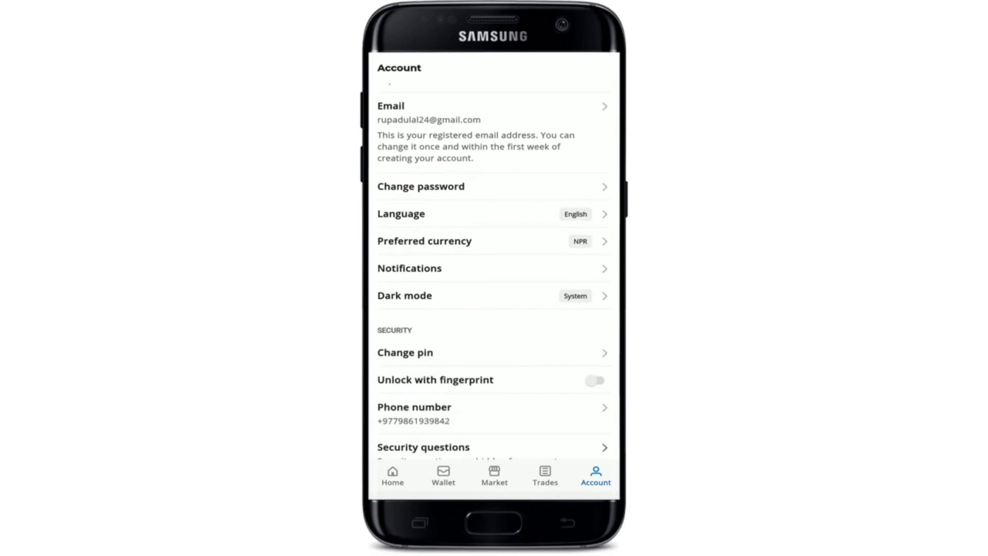
pyautogui.click(404, 295)
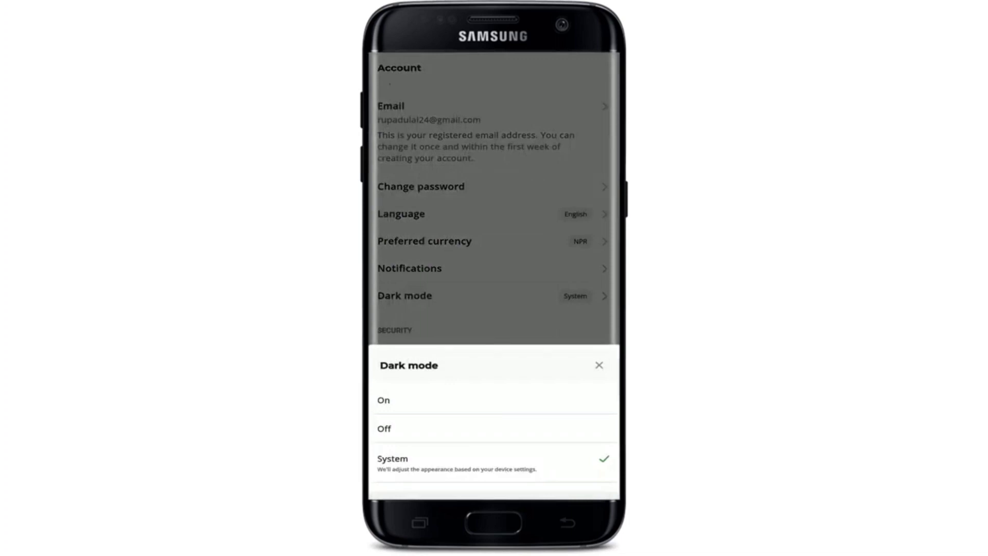
pyautogui.click(412, 400)
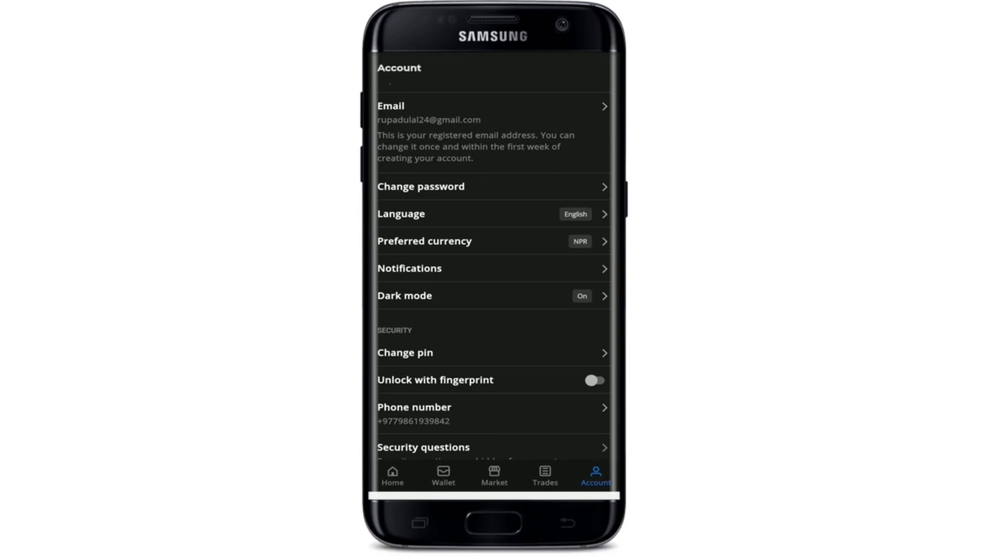
pyautogui.click(405, 296)
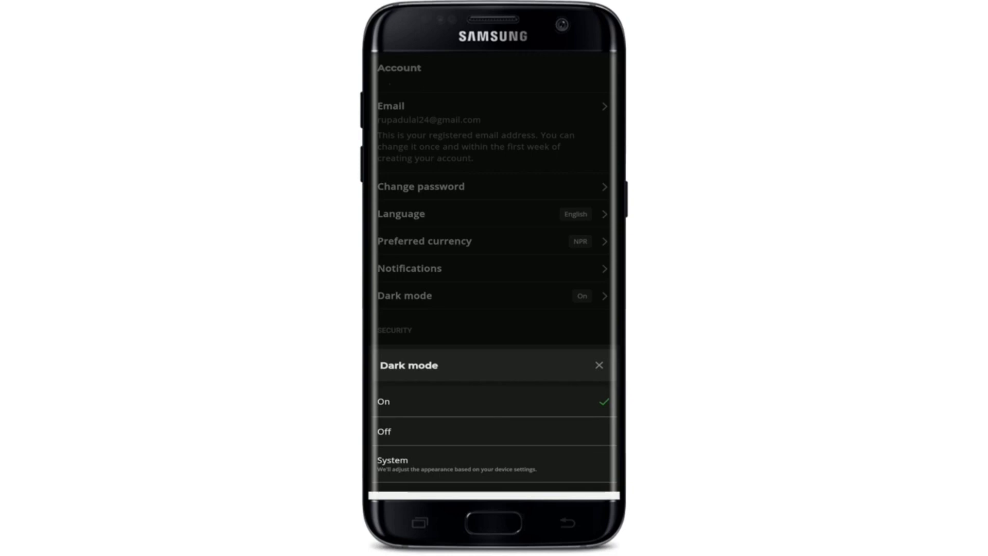
pyautogui.click(412, 432)
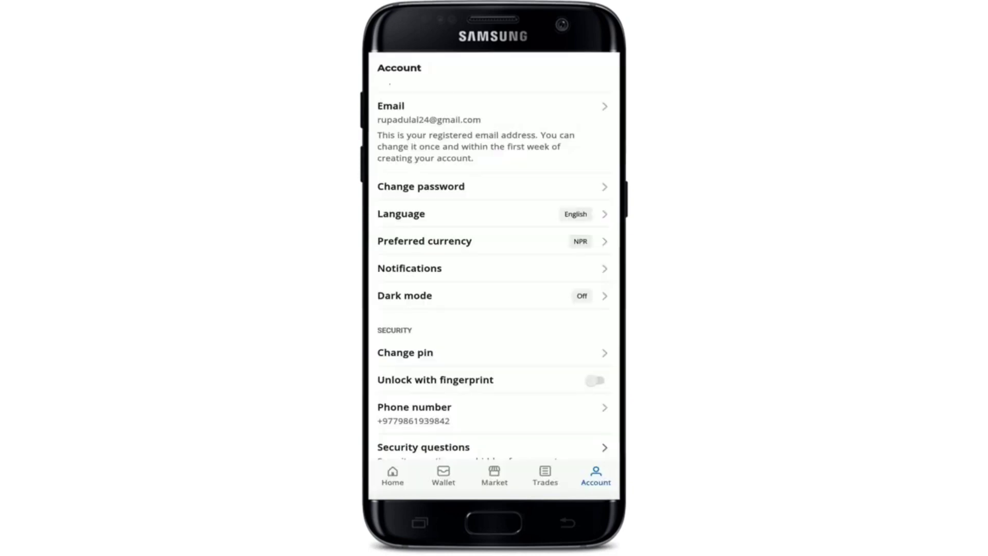
pyautogui.click(405, 296)
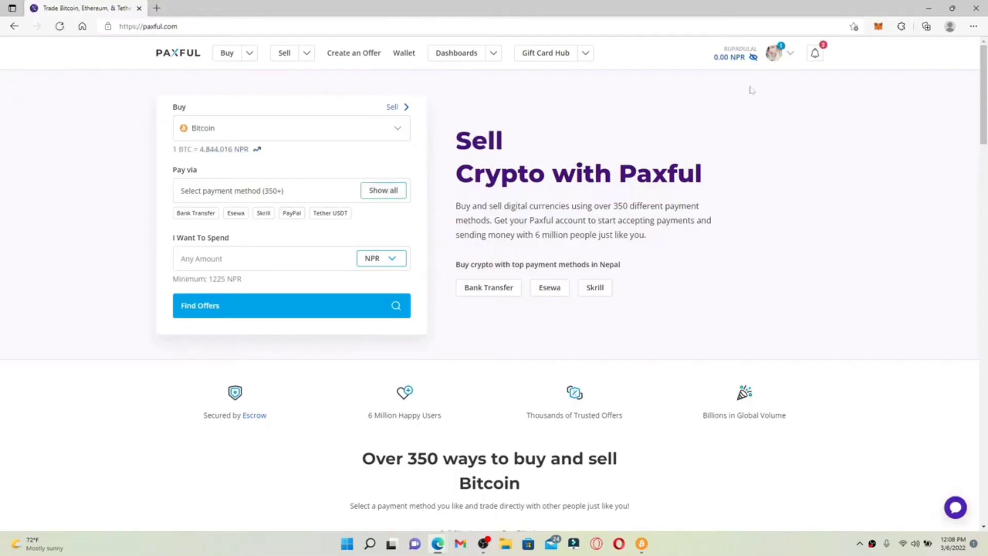
# Toggle the Log in 2FA option on the Security page and enter the authenticator code.
pyautogui.click(781, 58)
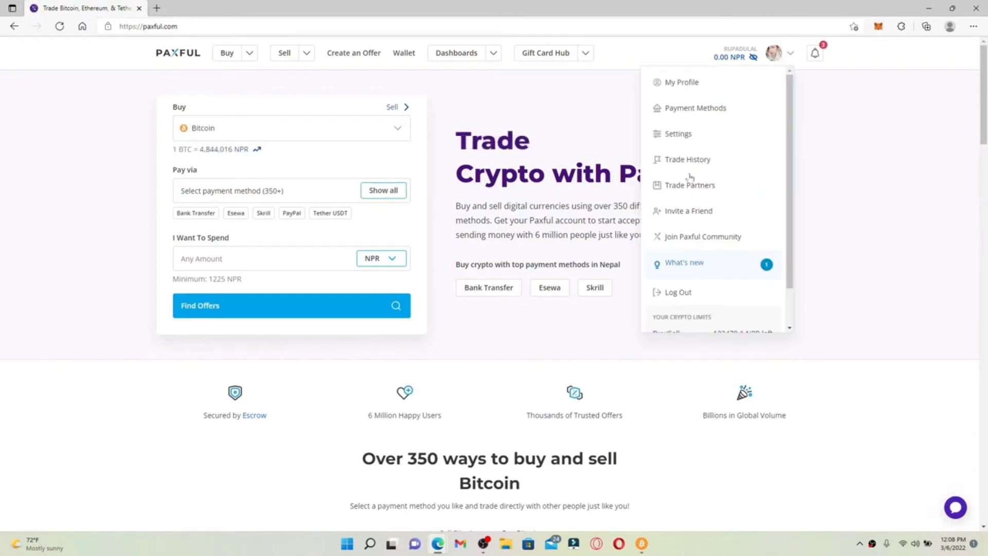
pyautogui.click(679, 133)
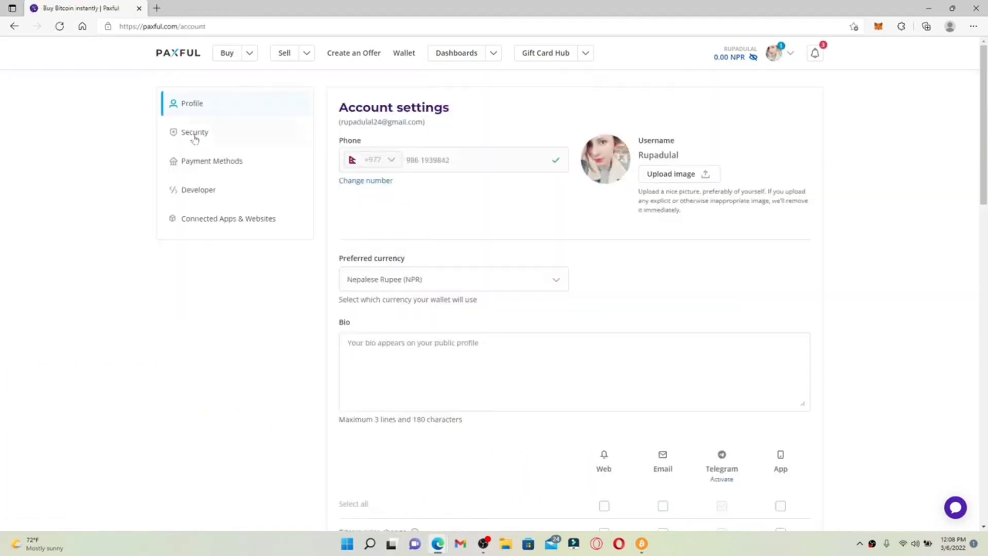
pyautogui.click(195, 137)
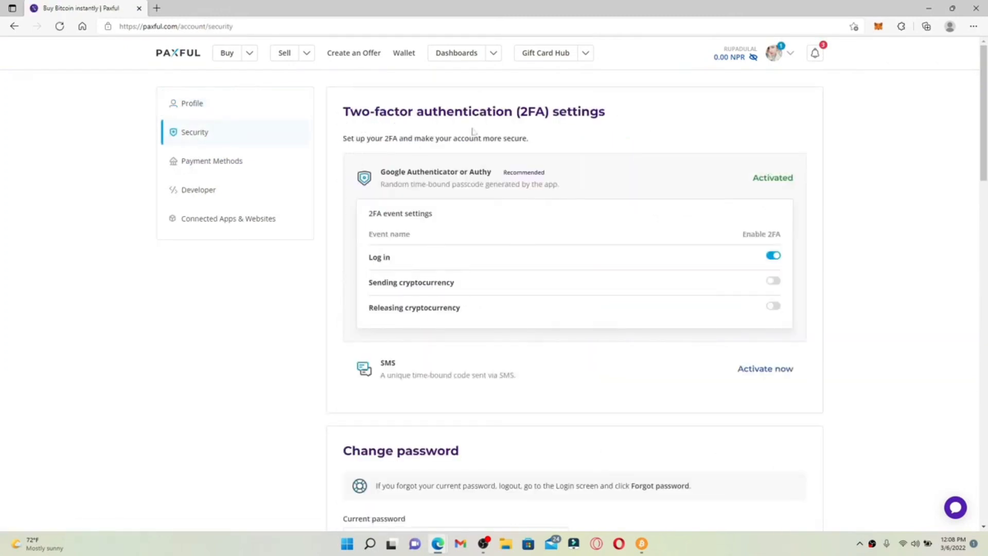
pyautogui.click(773, 256)
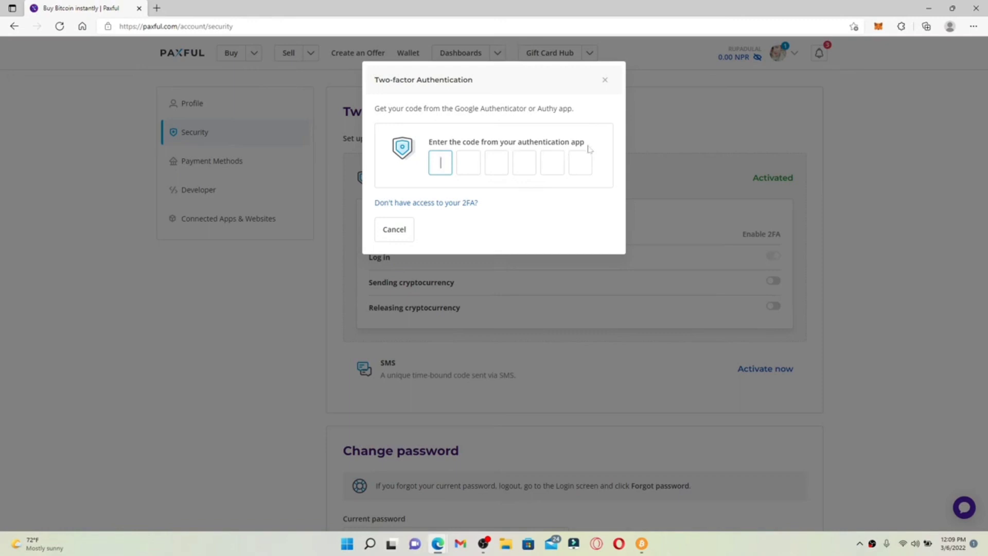
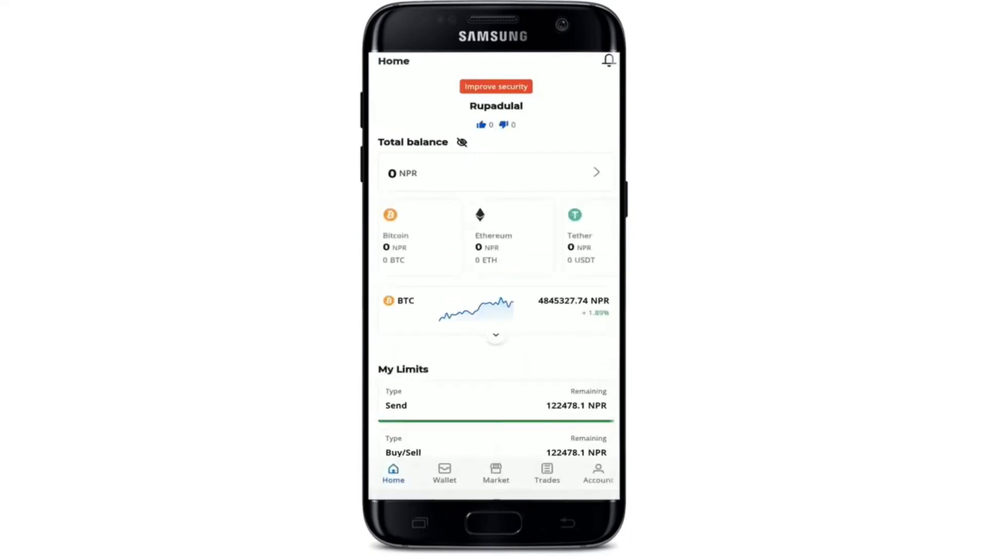
# In account settings, set two-factor for login to Via mobile application.
pyautogui.click(599, 472)
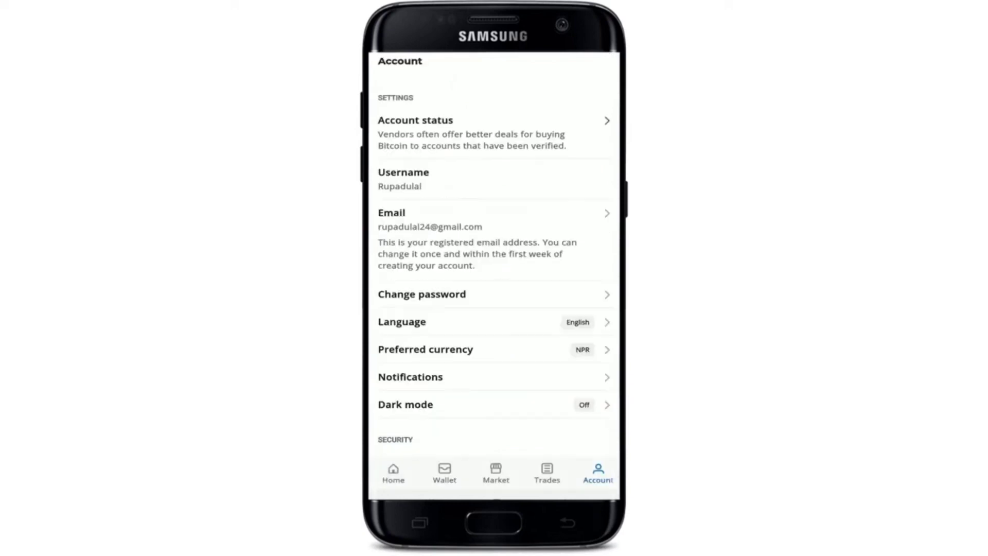
pyautogui.scroll(-4, 494, 257)
pyautogui.scroll(-4, 494, 258)
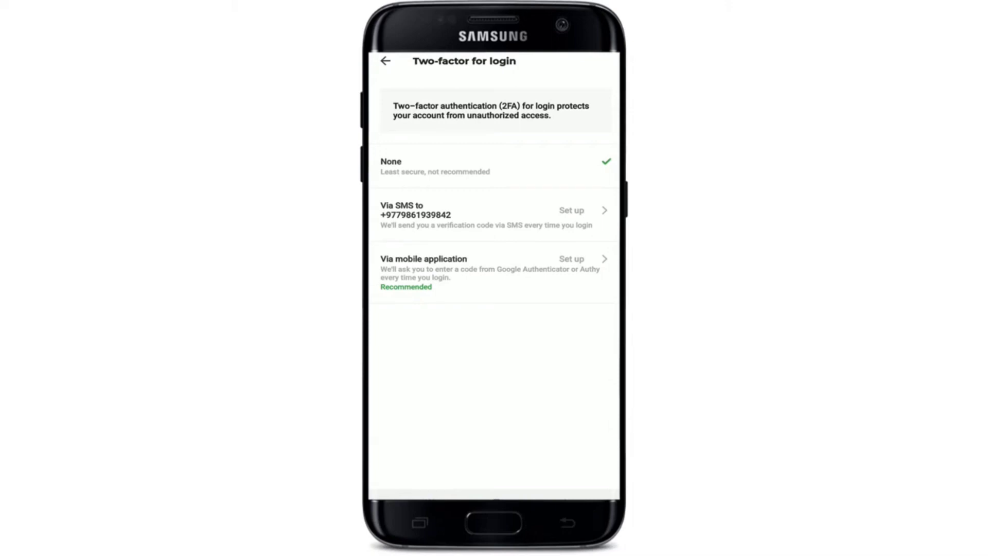
pyautogui.click(492, 272)
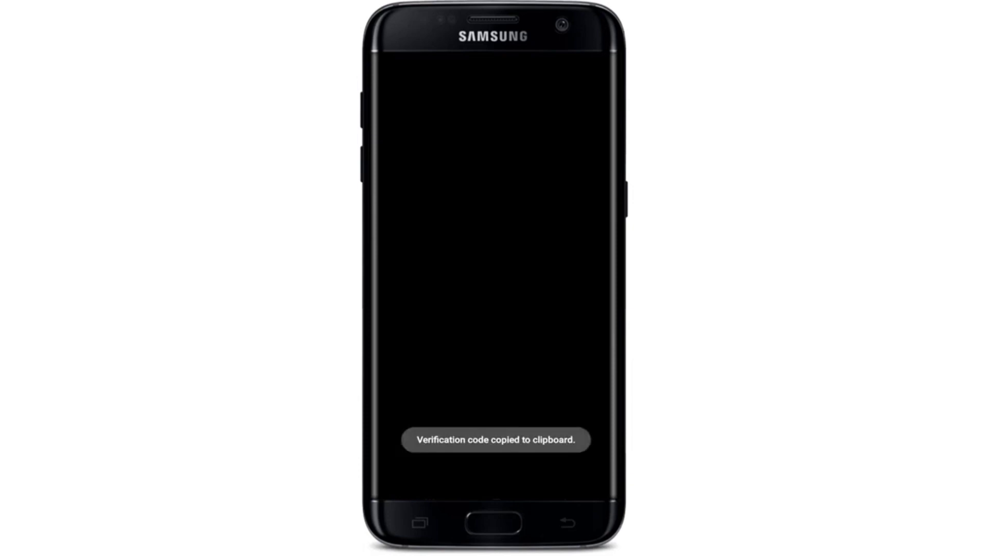
# Return to the Paxful setup and paste the code copied from the authenticator app.
pyautogui.click(420, 522)
pyautogui.click(496, 242)
pyautogui.click(496, 261)
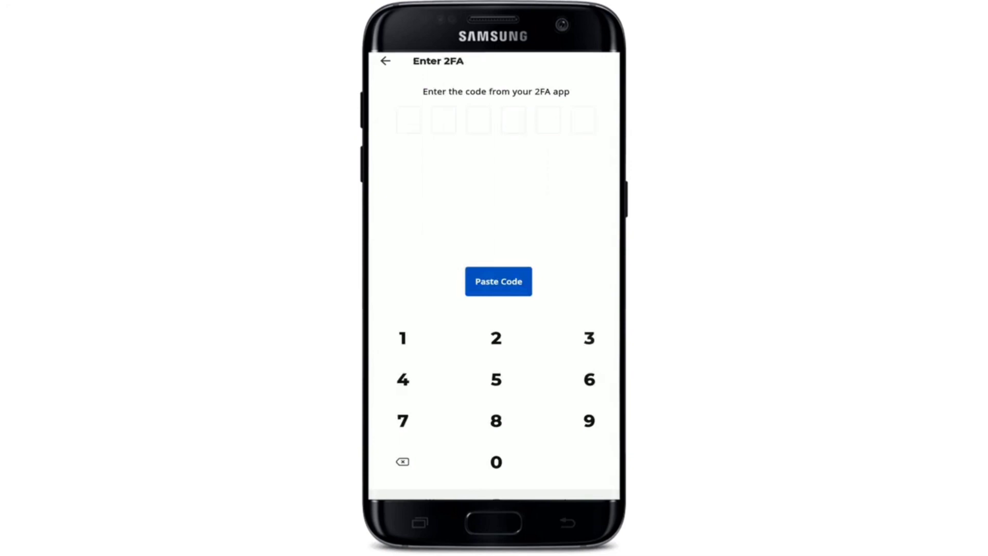
pyautogui.click(498, 281)
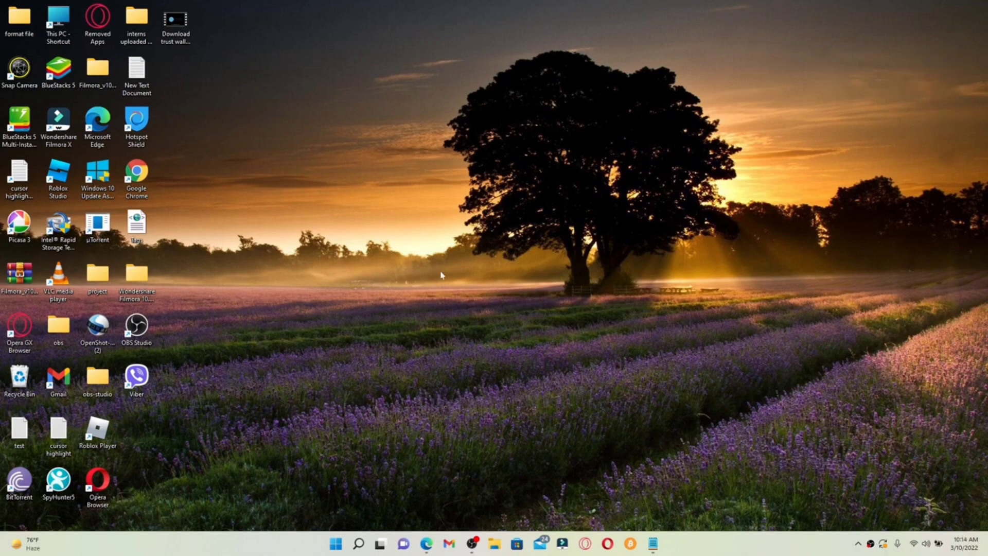
pyautogui.click(427, 543)
pyautogui.hotkey('ctrl', 'l')
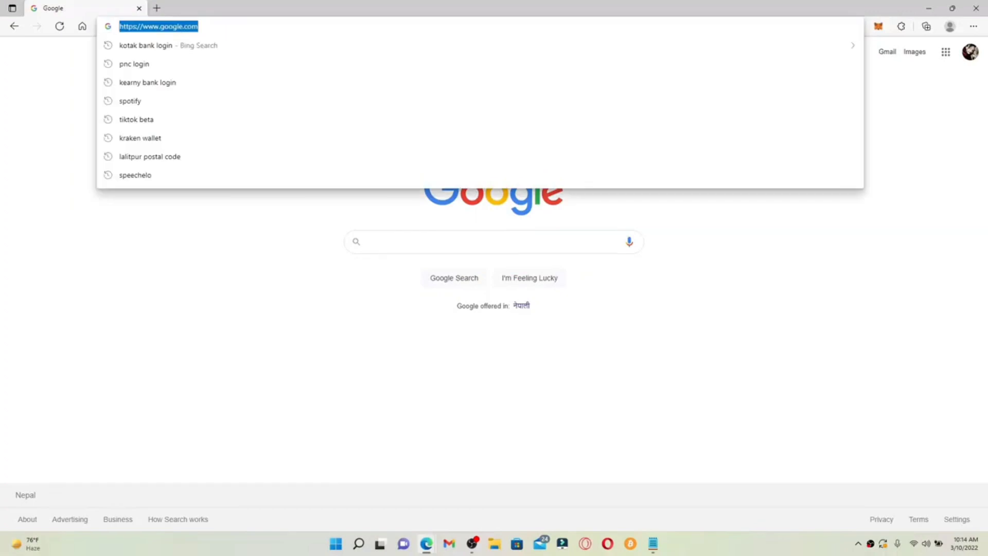
pyautogui.write('www')
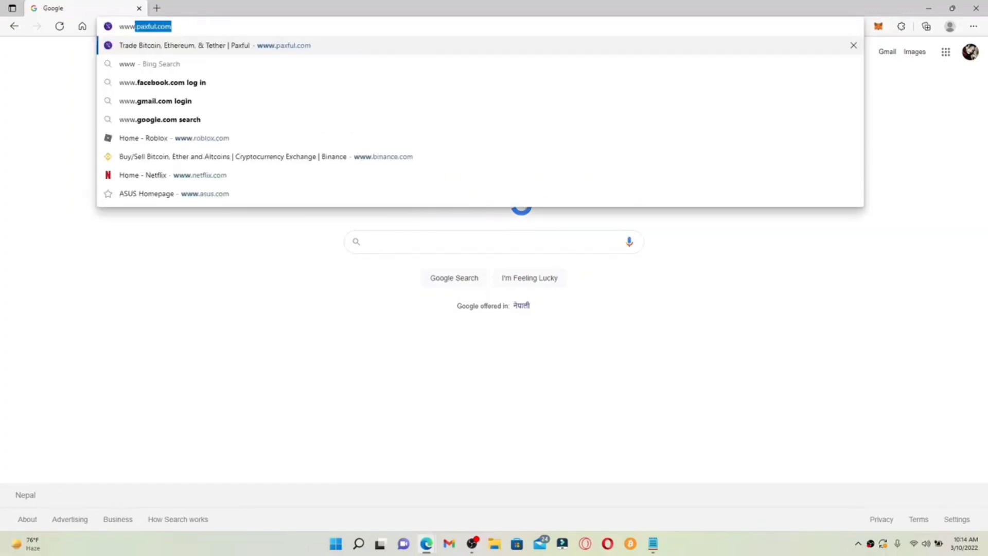
pyautogui.write('.paxful.com')
pyautogui.press('Return')
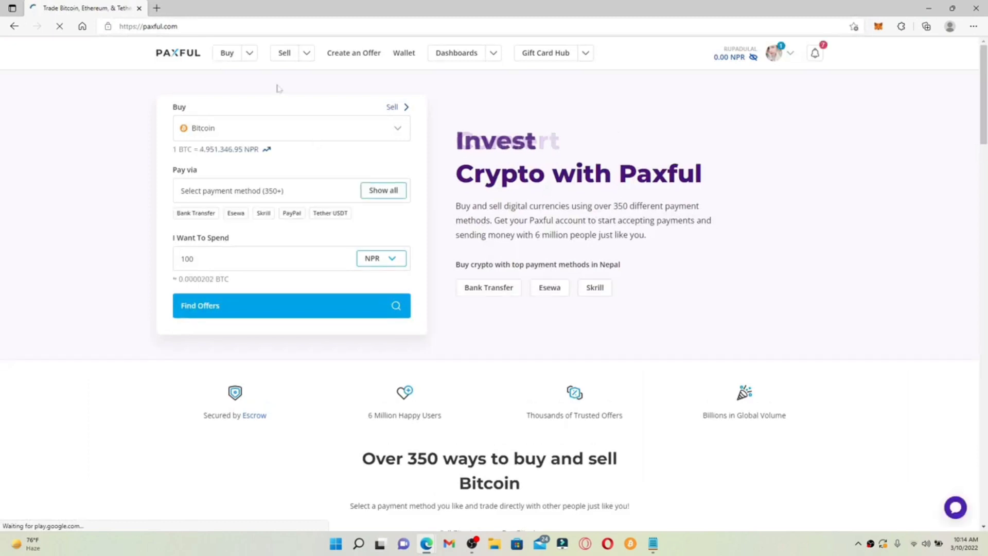
pyautogui.click(229, 57)
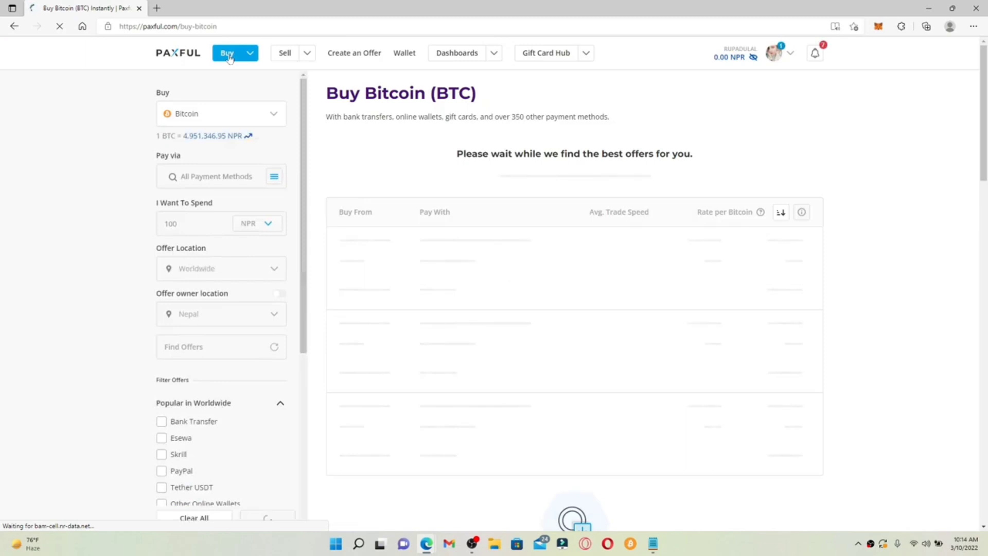
pyautogui.click(193, 116)
pyautogui.click(202, 146)
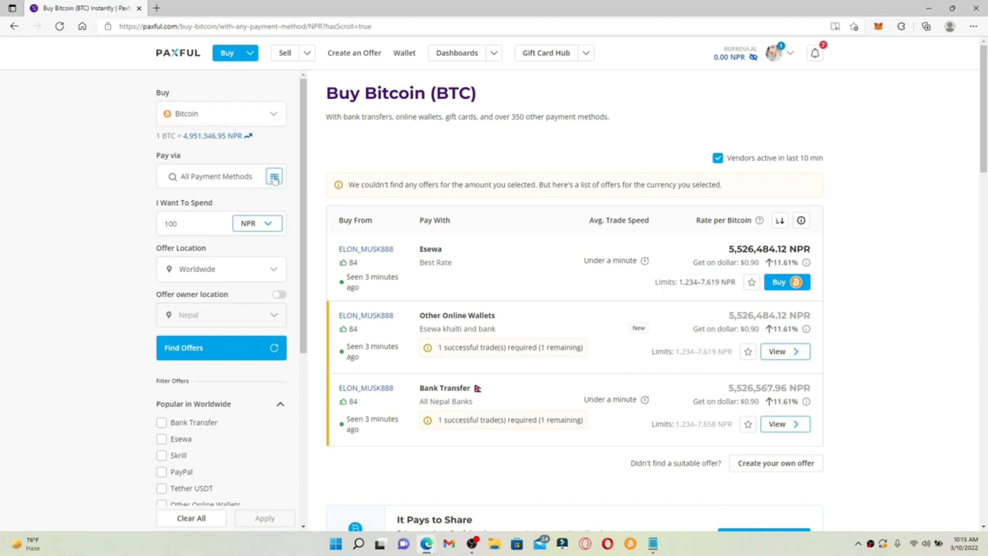
# Set the Pay via filter to Bank Transfer under Bank Transfers.
pyautogui.click(275, 177)
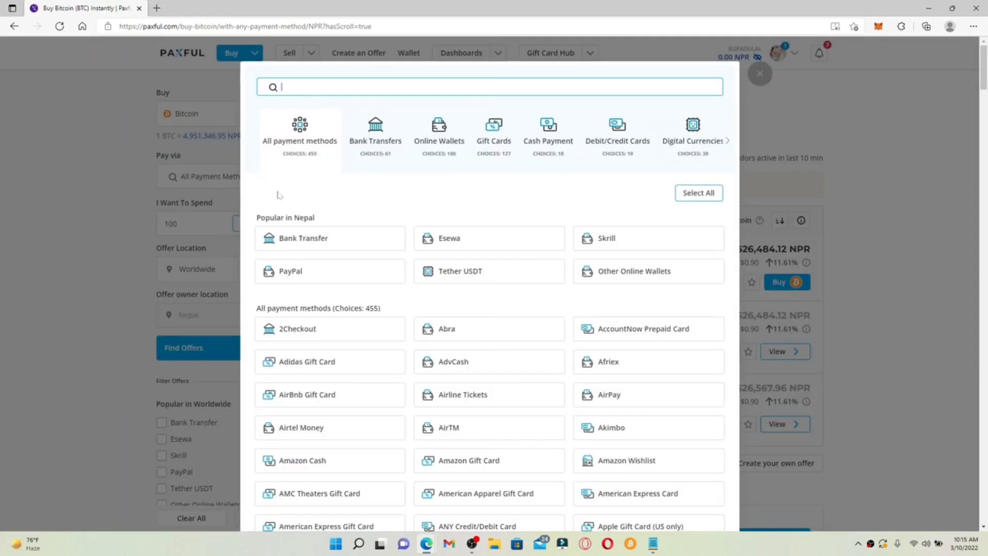
pyautogui.click(375, 137)
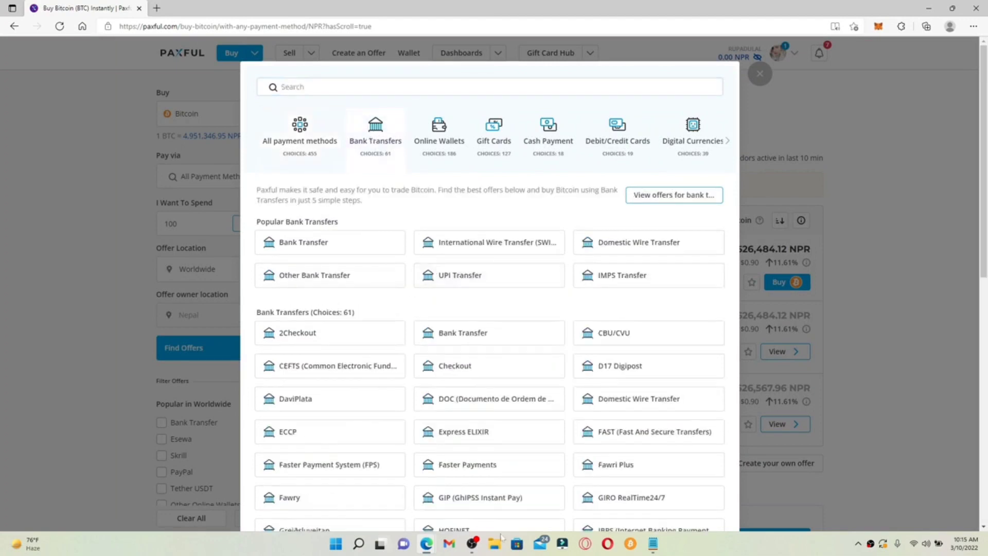
pyautogui.click(319, 244)
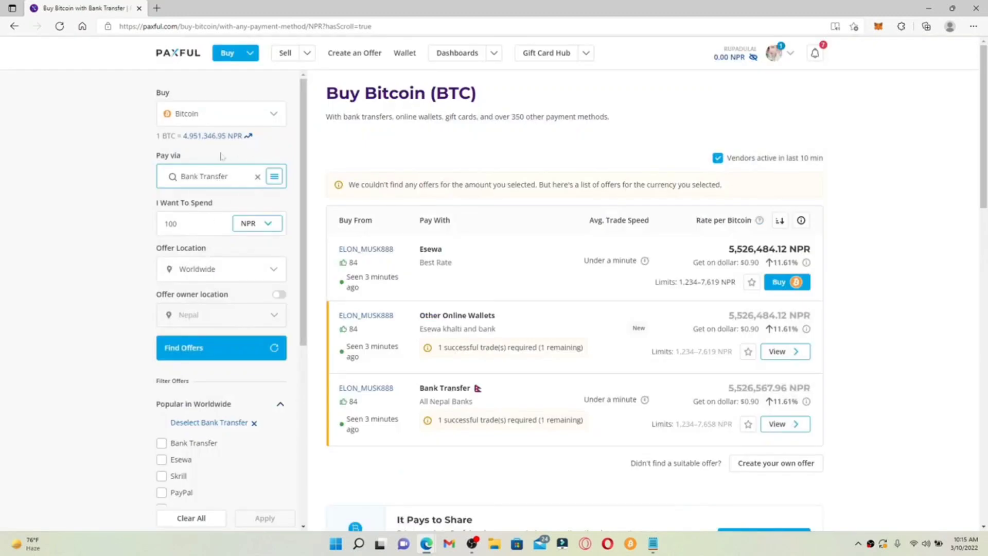
# Search Bank Transfer offers for a 100 NPR spend, then minimise Edge to the desktop.
pyautogui.click(199, 223)
pyautogui.write('100')
pyautogui.moveTo(198, 223); pyautogui.dragTo(155, 229)
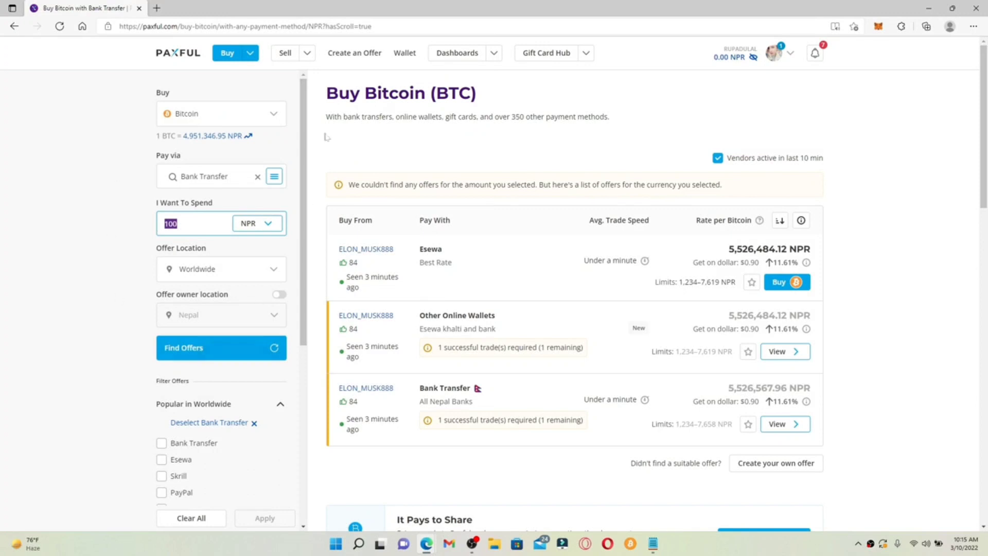
pyautogui.click(203, 350)
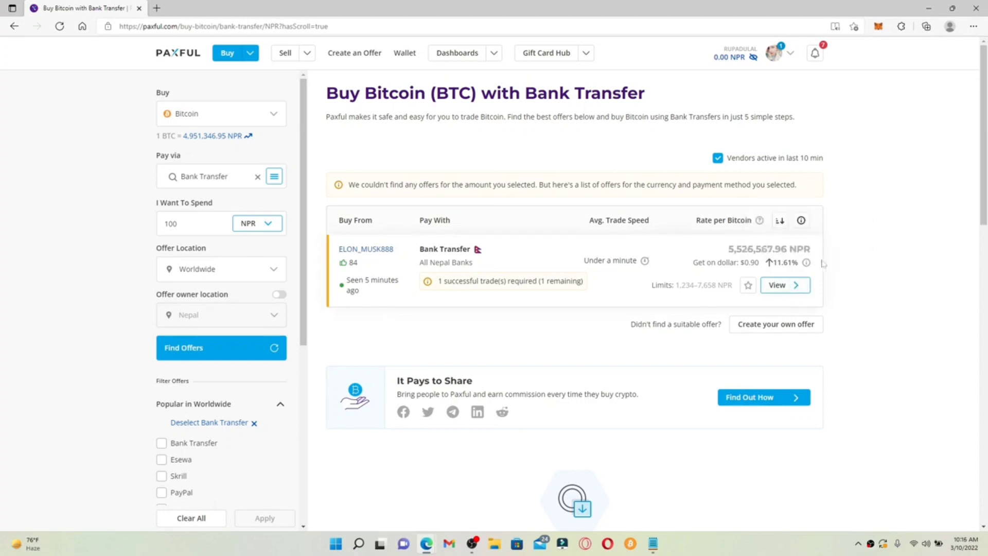
pyautogui.press('super+d')
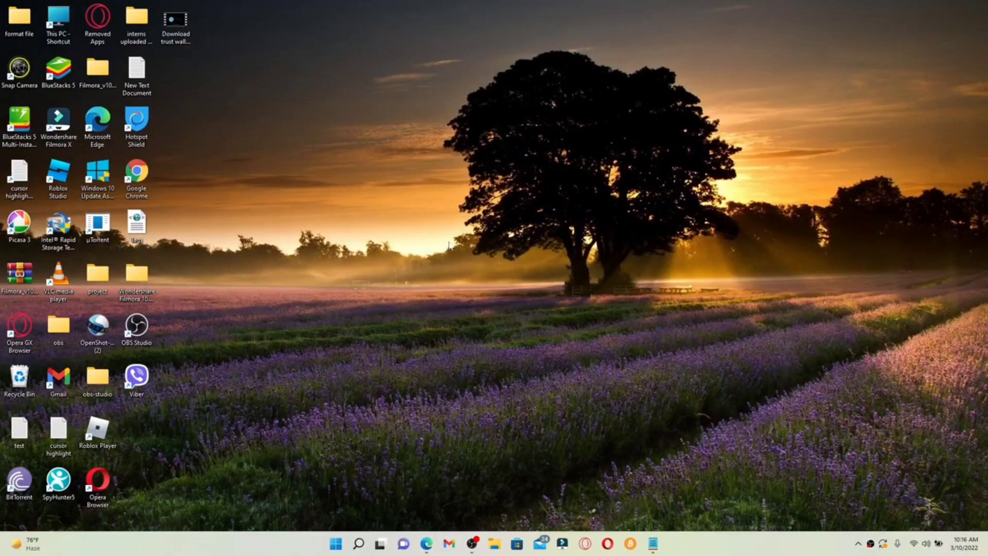